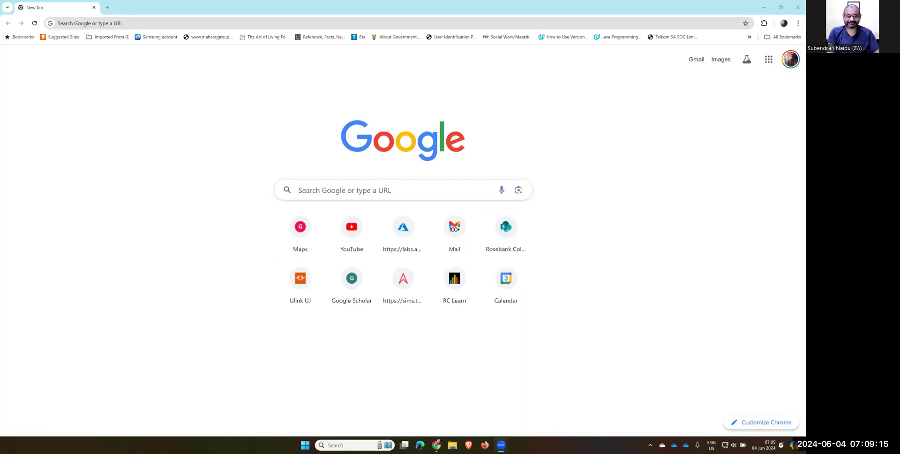
Open Google Drive from the Google apps grid on Chrome's new tab page
{"action": "left_click", "coordinate": [768, 59]}
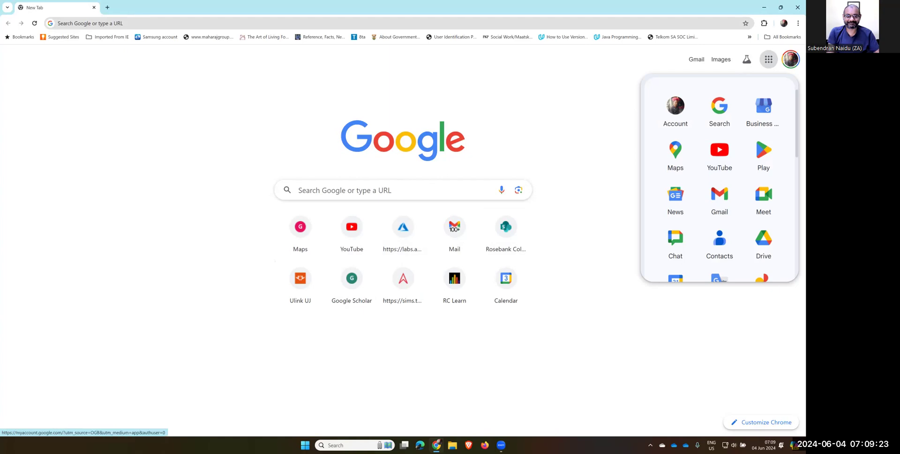
{"action": "left_click", "coordinate": [762, 241]}
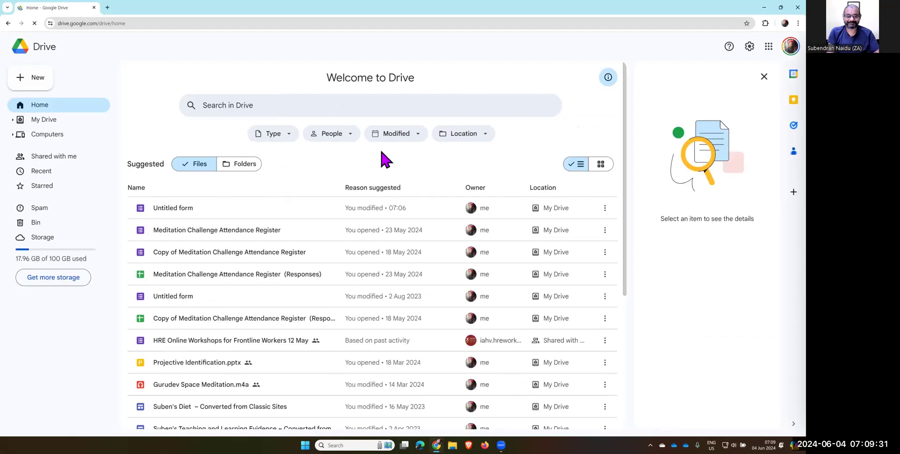
Create a blank Google Form from Drive's New menu
{"action": "left_click", "coordinate": [42, 81]}
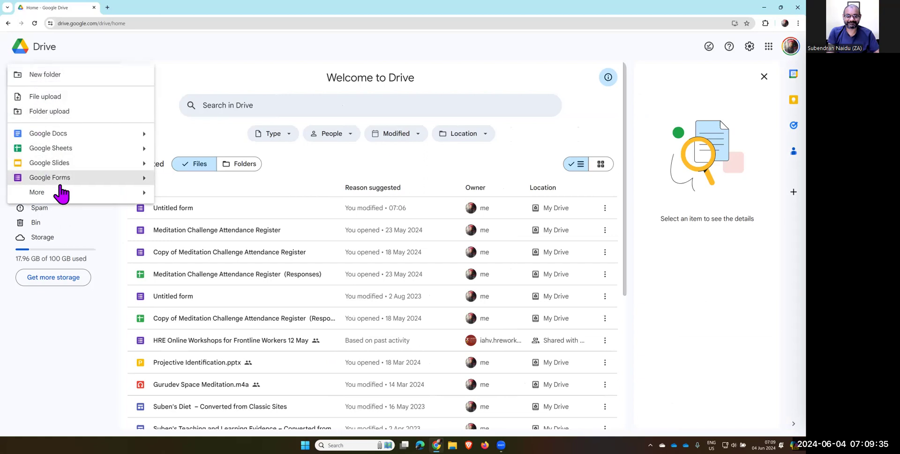
{"action": "left_click", "coordinate": [86, 183]}
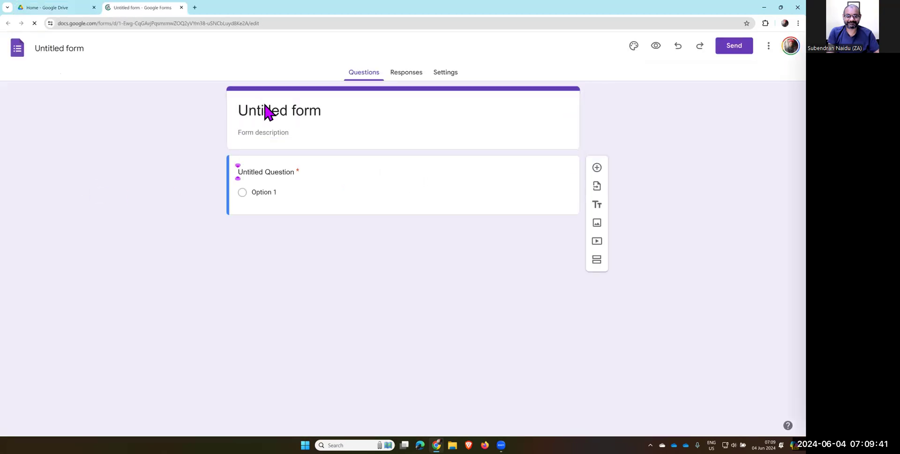
Replace the form title with 'Attendance' and add the description 'Register'
{"action": "left_click", "coordinate": [268, 110]}
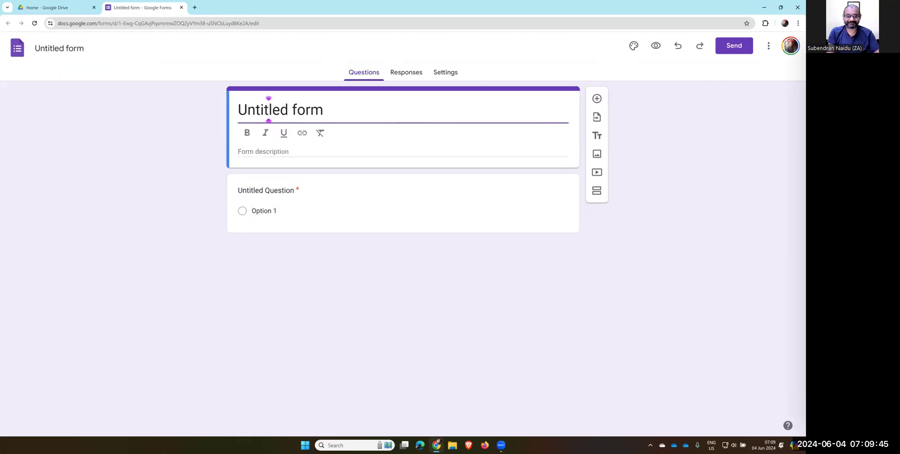
{"action": "key", "text": "ctrl+a"}
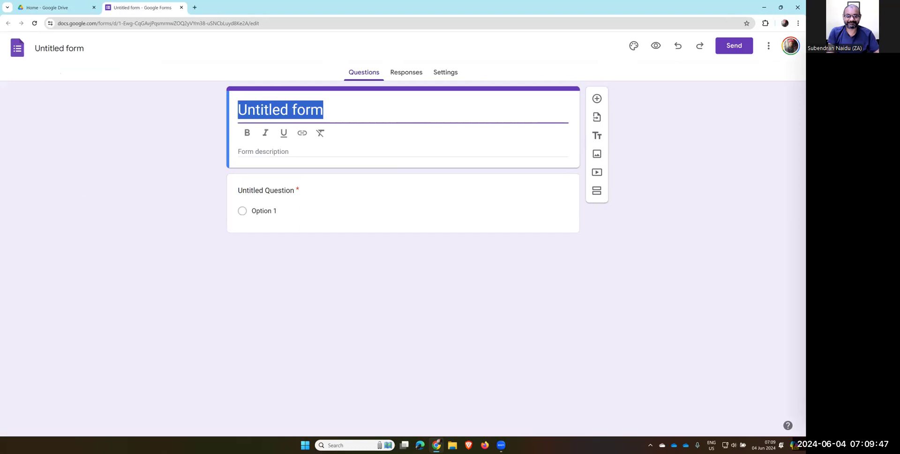
{"action": "type", "text": "Attendance"}
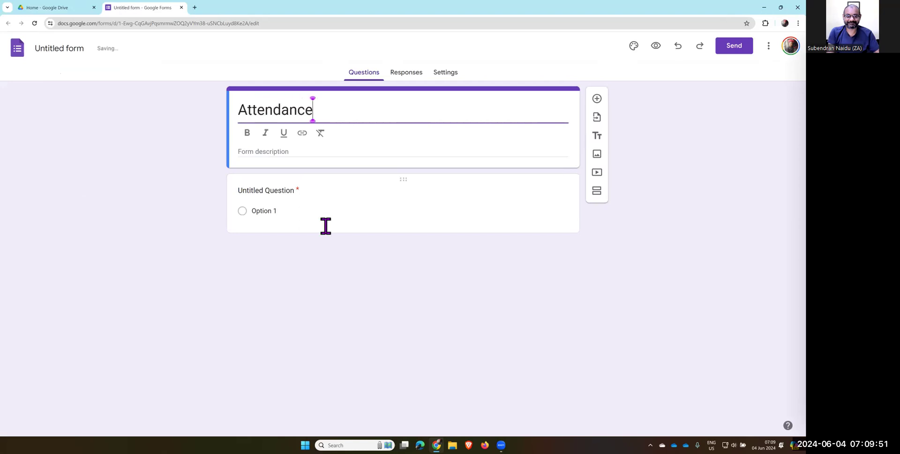
{"action": "left_click", "coordinate": [307, 155]}
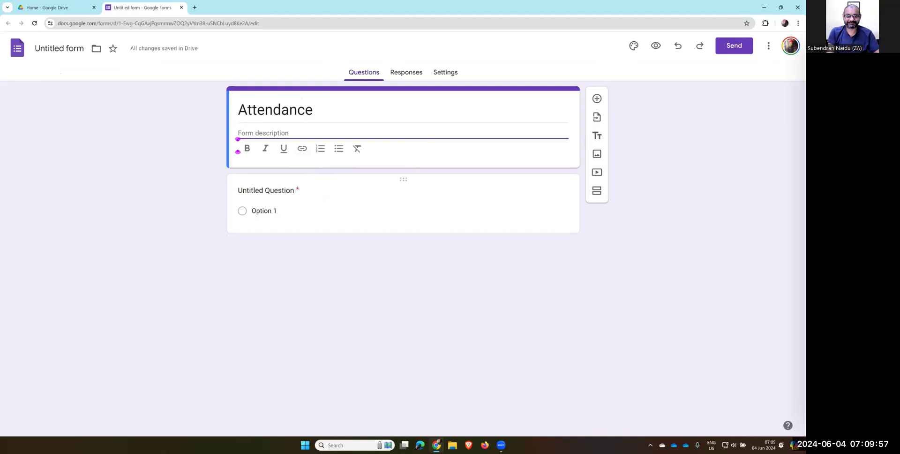
{"action": "type", "text": "Register"}
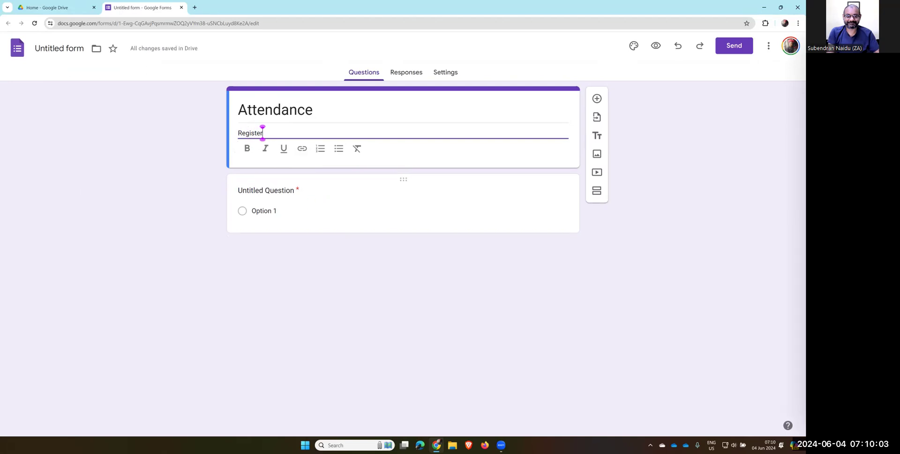
{"action": "left_click", "coordinate": [302, 198]}
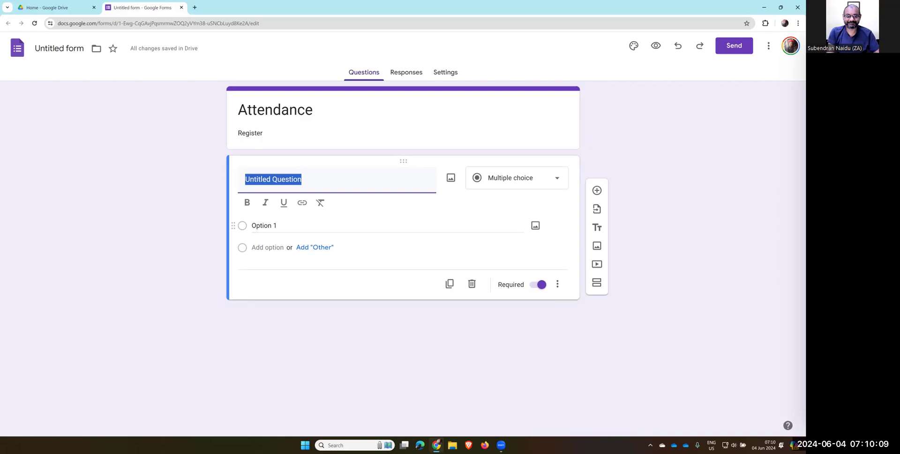
Rename the first question 'First name' and make it a short-answer question
{"action": "type", "text": "First"}
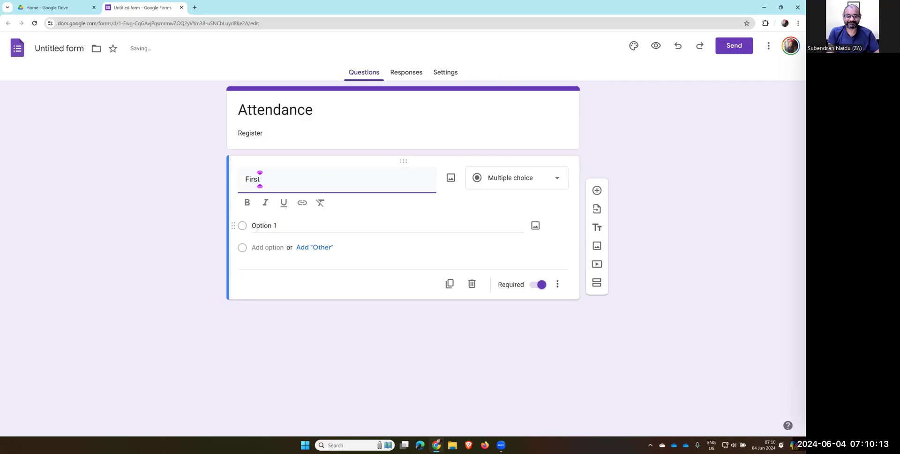
{"action": "type", "text": "name"}
{"action": "left_click", "coordinate": [260, 179]}
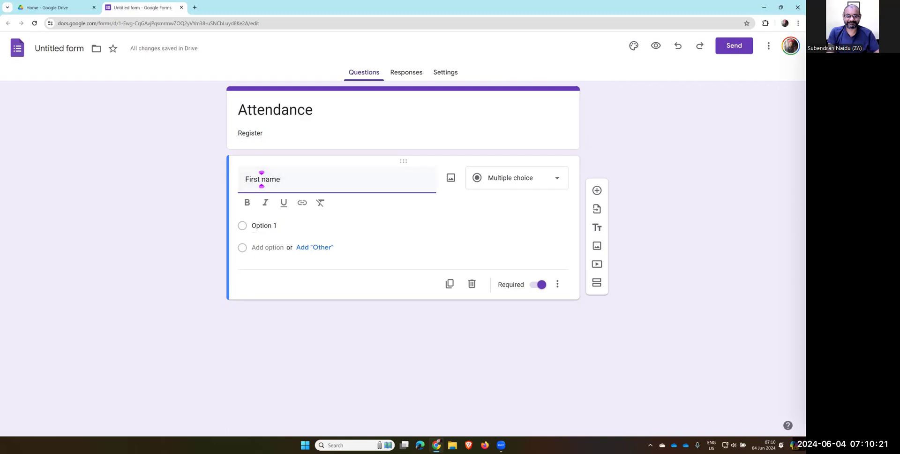
{"action": "left_click", "coordinate": [516, 177]}
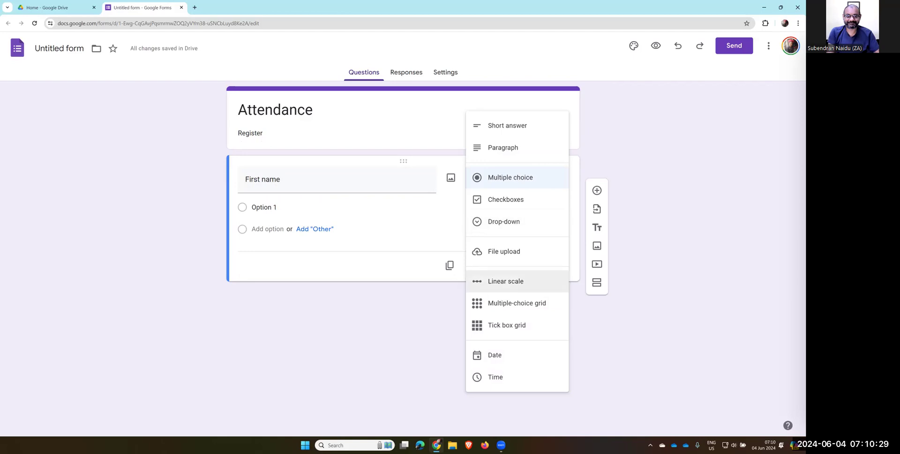
{"action": "left_click", "coordinate": [507, 125]}
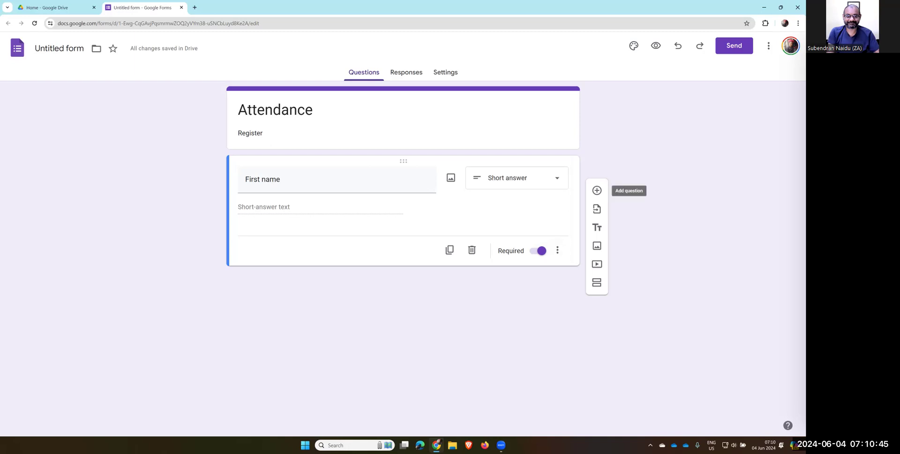
Add a 'Surname' question below it, followed by another blank question
{"action": "left_click", "coordinate": [597, 191]}
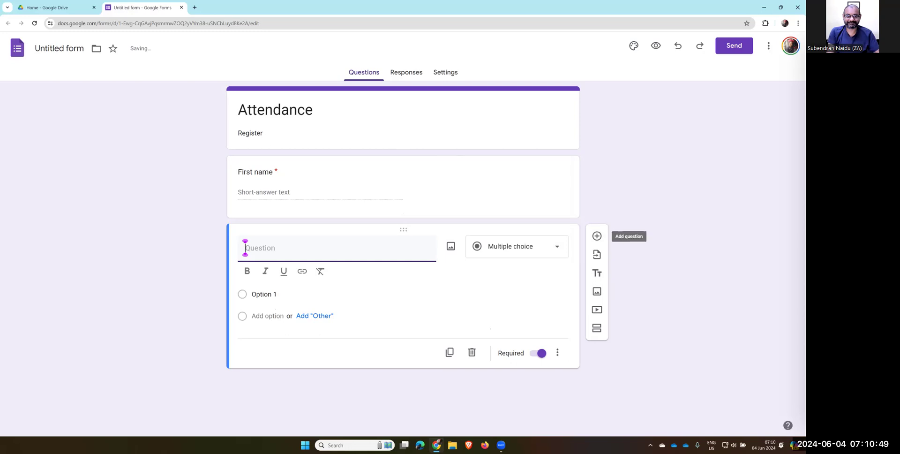
{"action": "type", "text": "S"}
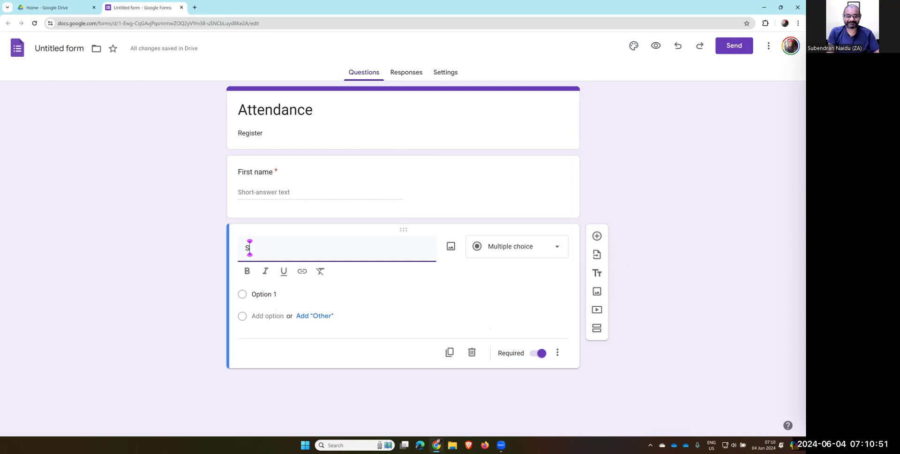
{"action": "type", "text": "urname"}
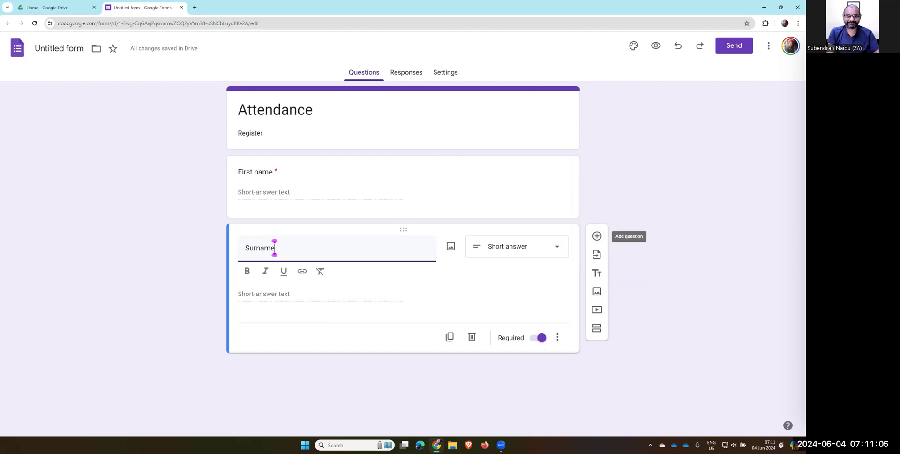
{"action": "left_click", "coordinate": [597, 236]}
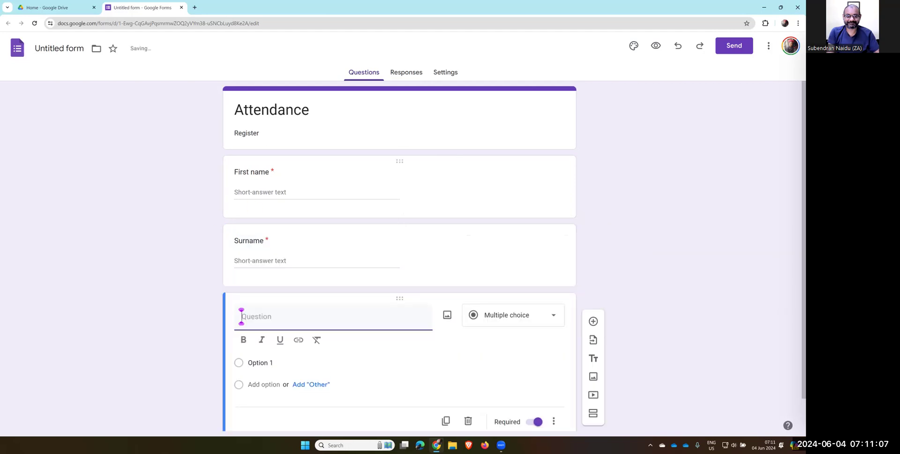
Name the file 'Attendance' and title the new question 'Email address'
{"action": "left_click", "coordinate": [73, 51]}
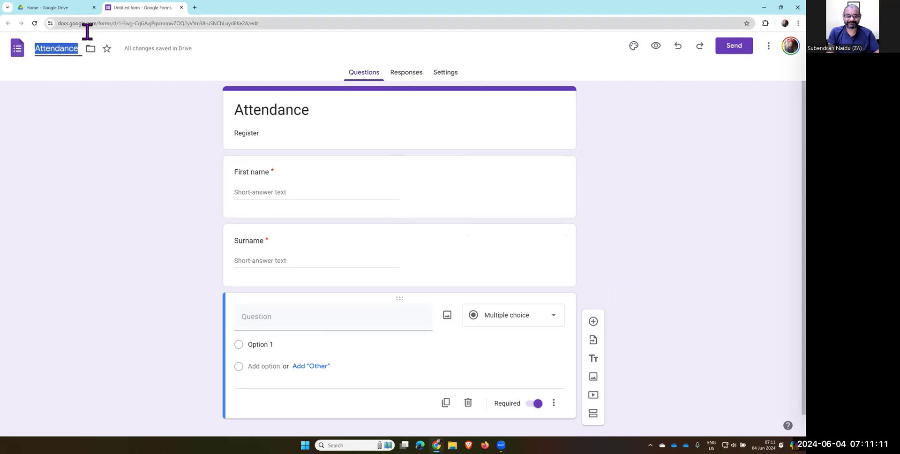
{"action": "left_click", "coordinate": [282, 115]}
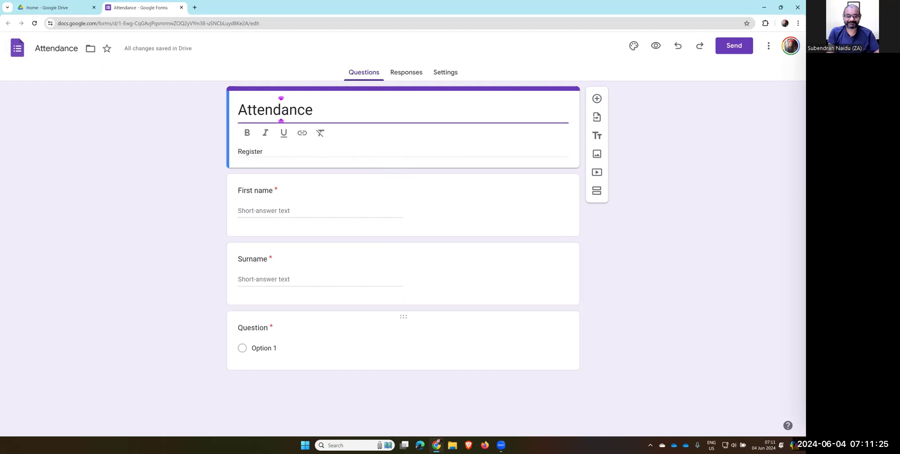
{"action": "left_click", "coordinate": [254, 327]}
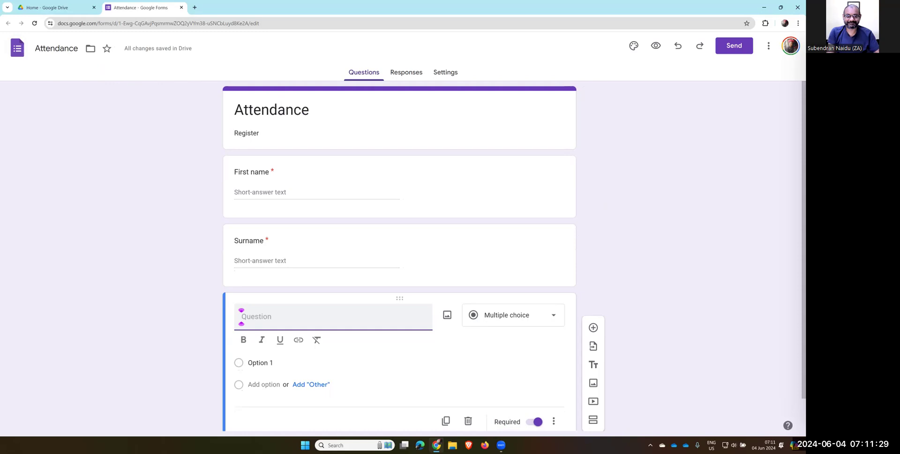
{"action": "type", "text": "email"}
{"action": "key", "text": "BackSpace"}
{"action": "key", "text": "BackSpace"}
{"action": "key", "text": "BackSpace"}
{"action": "key", "text": "BackSpace"}
{"action": "key", "text": "BackSpace"}
{"action": "type", "text": "Email"}
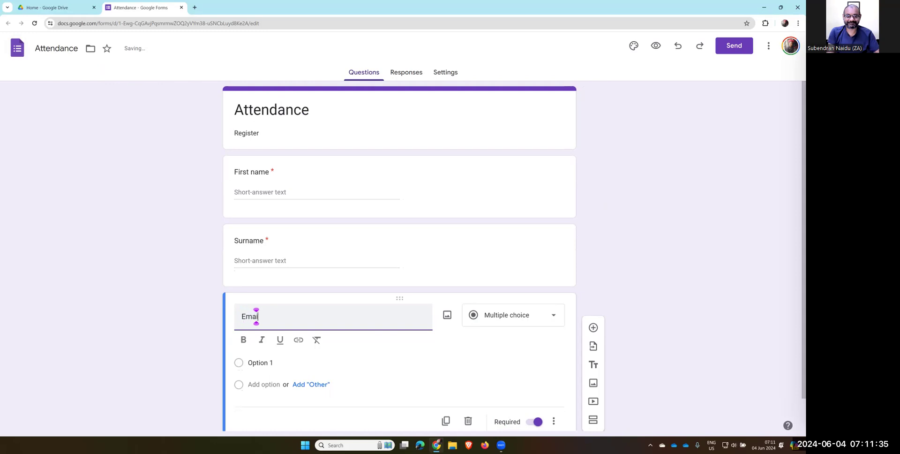
{"action": "type", "text": " ddress"}
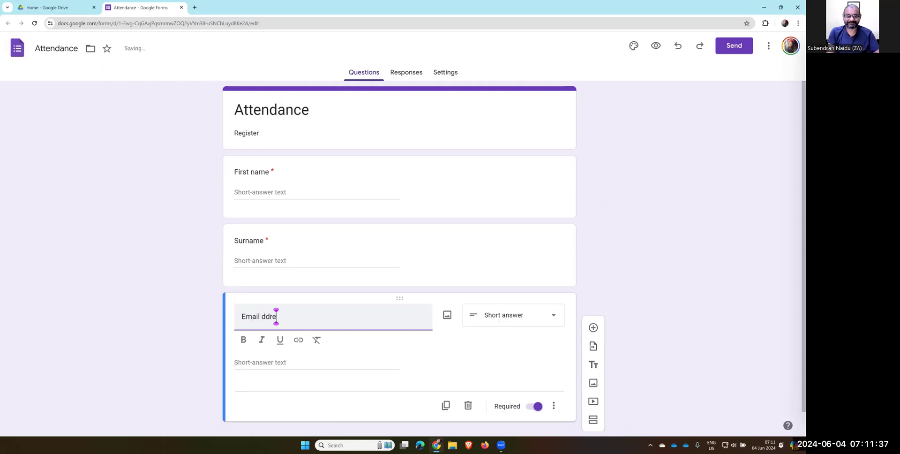
{"action": "left_click", "coordinate": [261, 315]}
{"action": "type", "text": "a"}
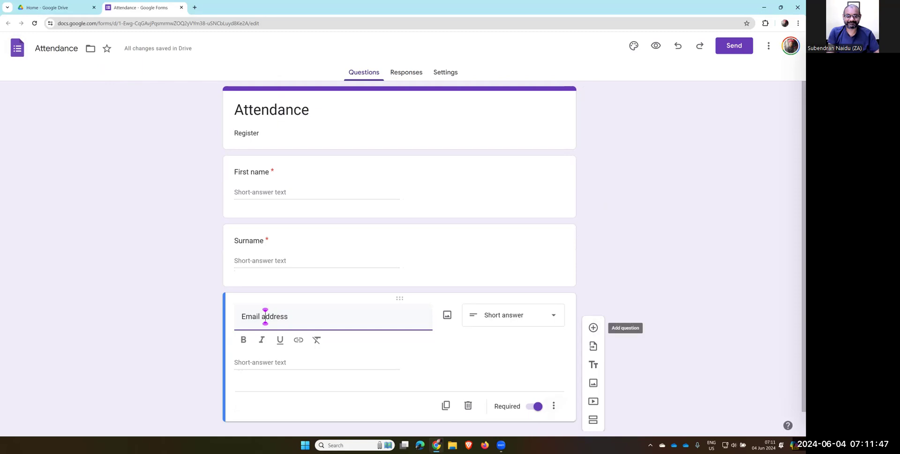
Add a 'Cellno. (contact /WhatsApp)' question, followed by another blank question
{"action": "left_click", "coordinate": [593, 327]}
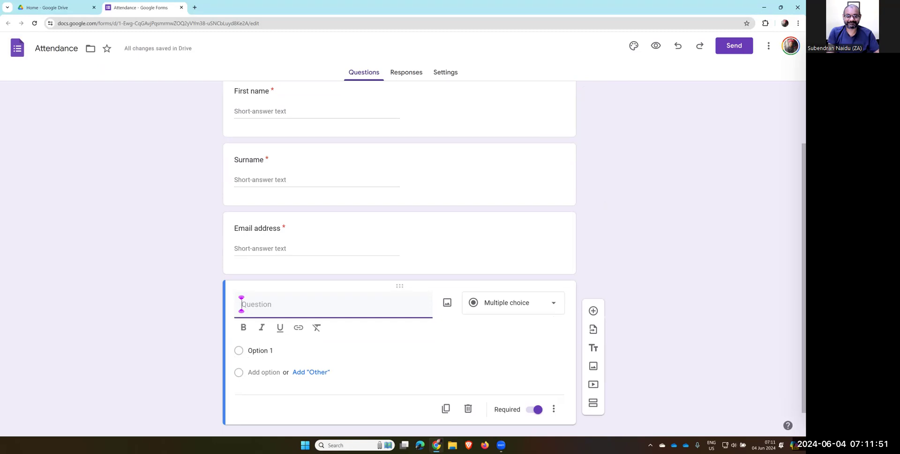
{"action": "type", "text": "Cellno."}
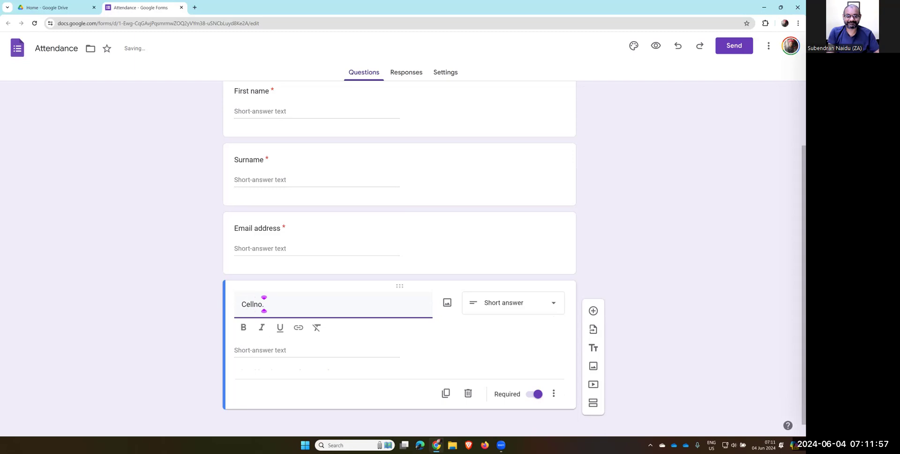
{"action": "type", "text": " (contact"}
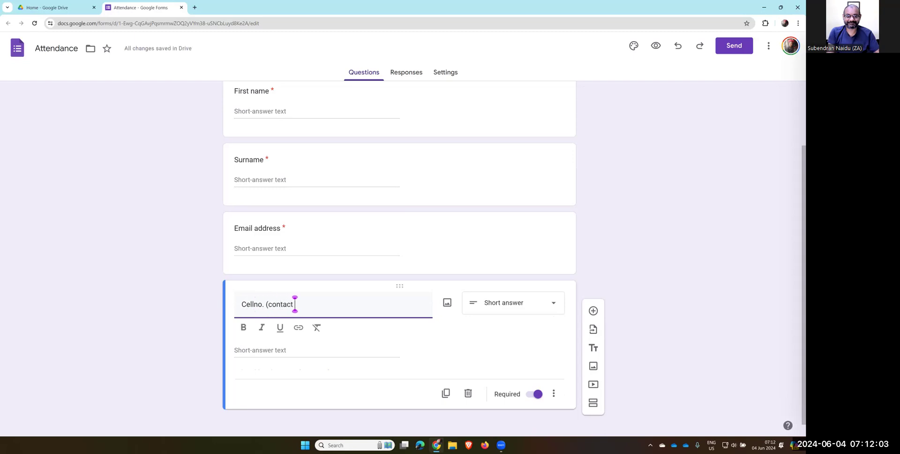
{"action": "type", "text": " /WhatsApp"}
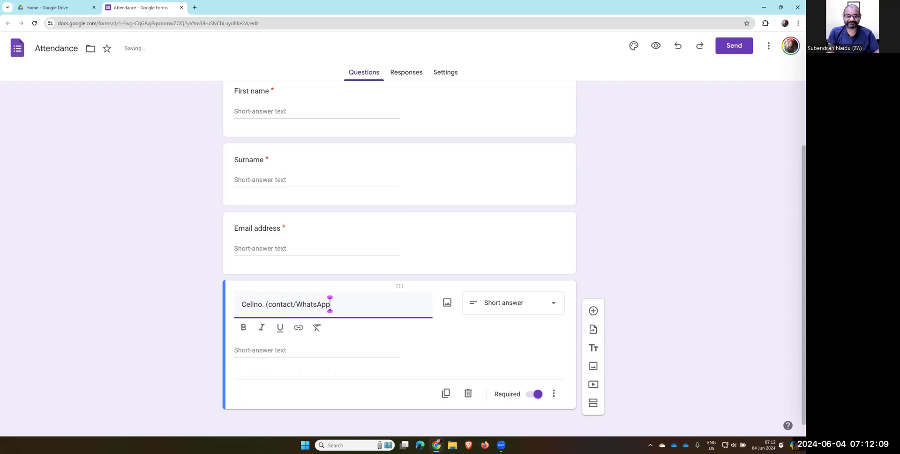
{"action": "type", "text": ")"}
{"action": "left_click", "coordinate": [593, 309]}
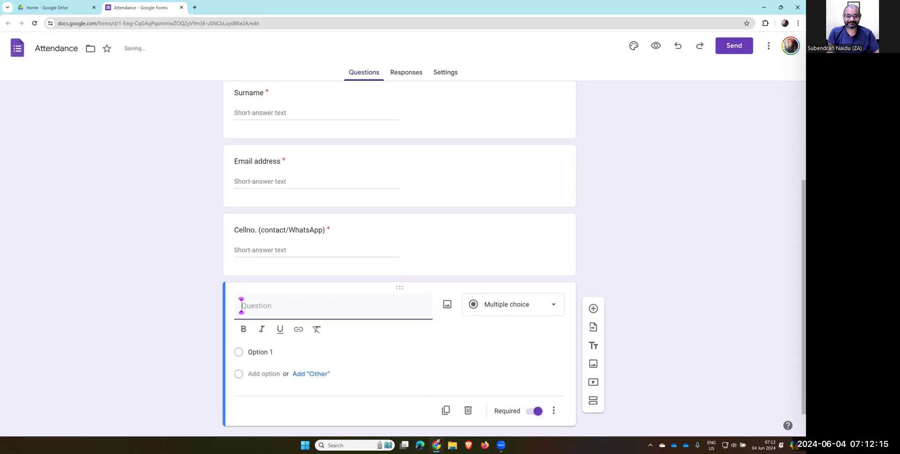
Make the new question a Date question titled 'Session One'
{"action": "scroll", "coordinate": [241, 305], "scroll_direction": "up", "scroll_amount": 2}
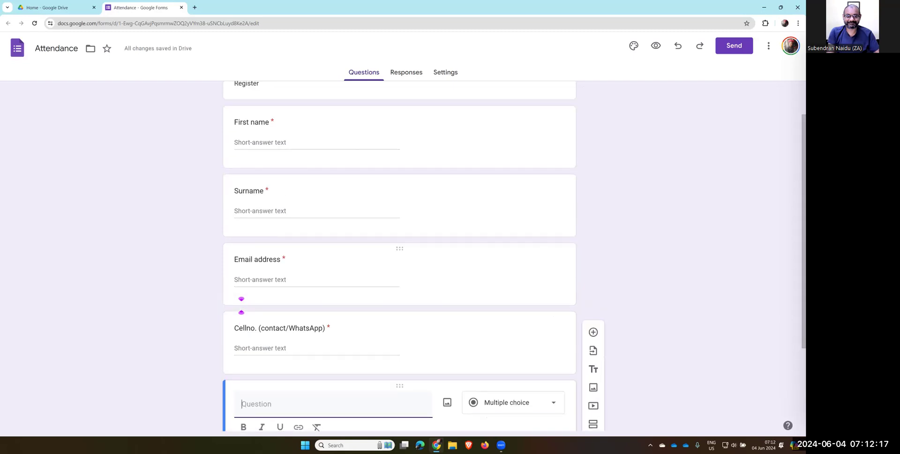
{"action": "scroll", "coordinate": [241, 305], "scroll_direction": "down", "scroll_amount": 2}
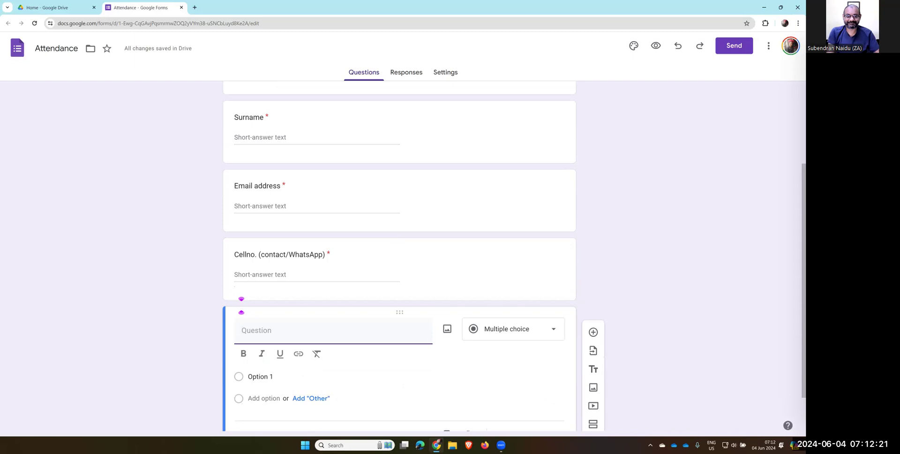
{"action": "left_click", "coordinate": [513, 328]}
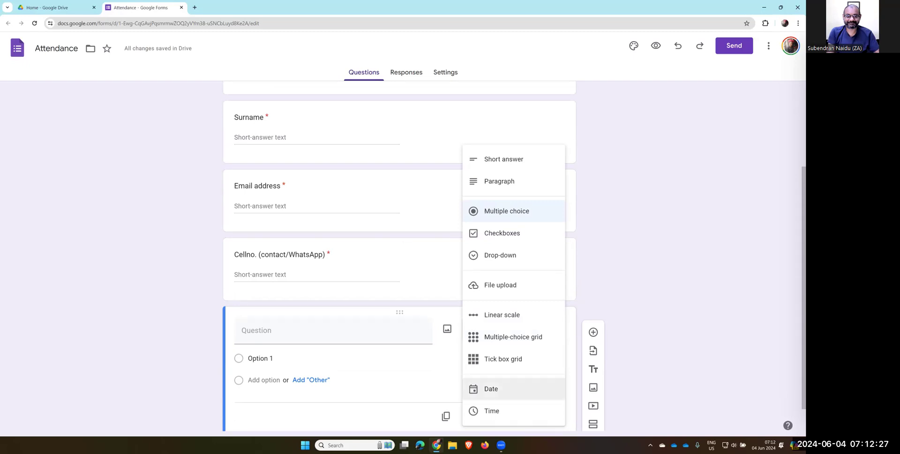
{"action": "left_click", "coordinate": [491, 389]}
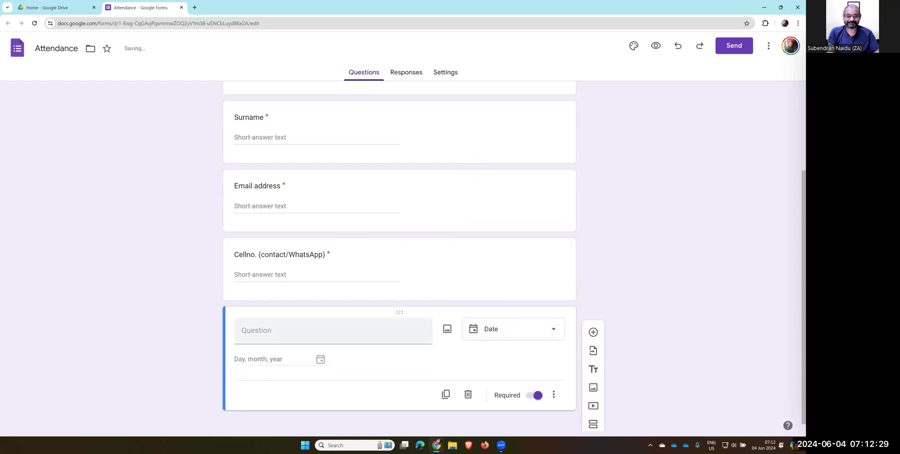
{"action": "left_click", "coordinate": [241, 330]}
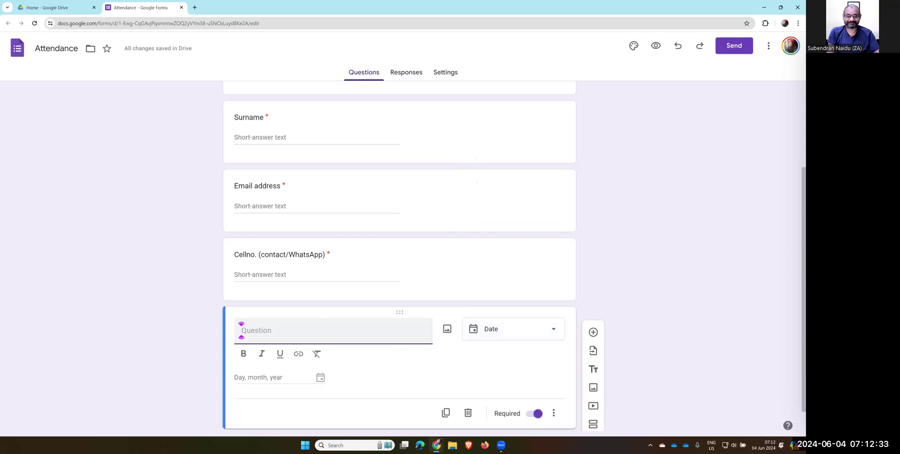
{"action": "type", "text": "Session One"}
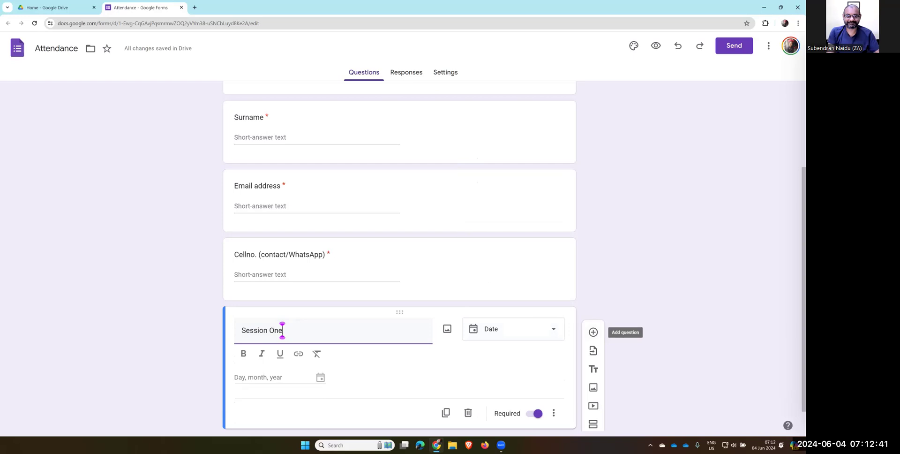
Add a Time-type question titled 'Time' below Session One
{"action": "left_click", "coordinate": [593, 331]}
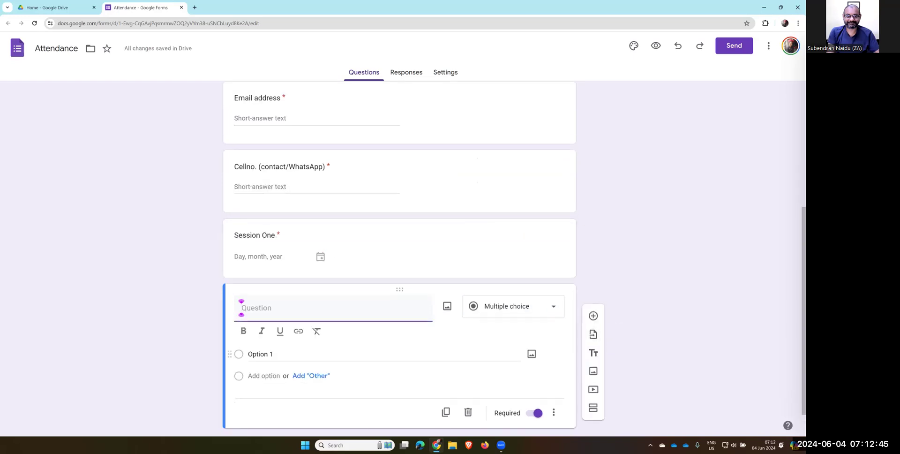
{"action": "left_click", "coordinate": [513, 306]}
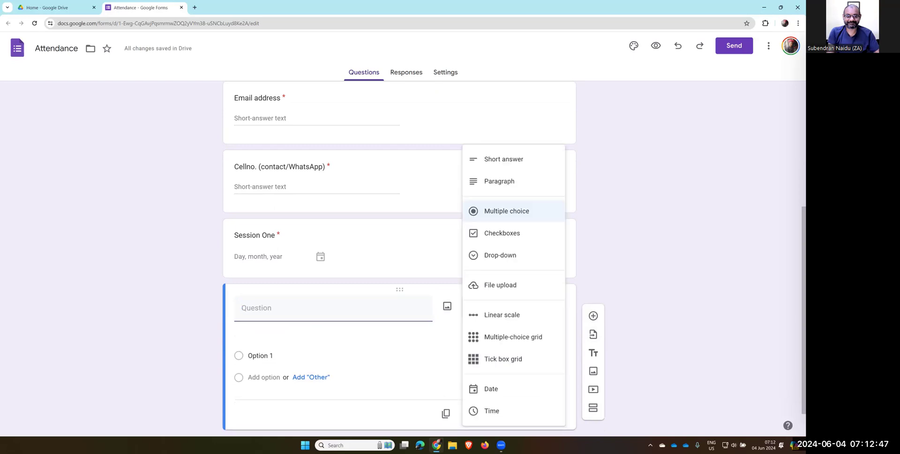
{"action": "left_click", "coordinate": [491, 410]}
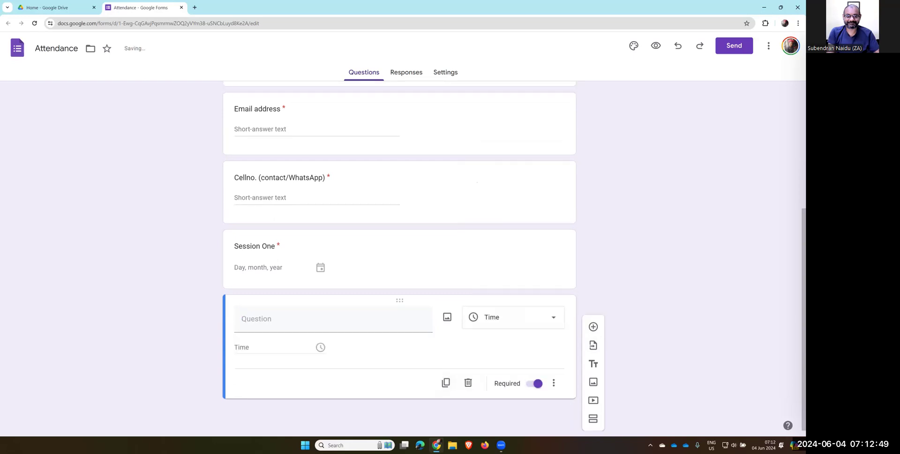
{"action": "left_click", "coordinate": [281, 318]}
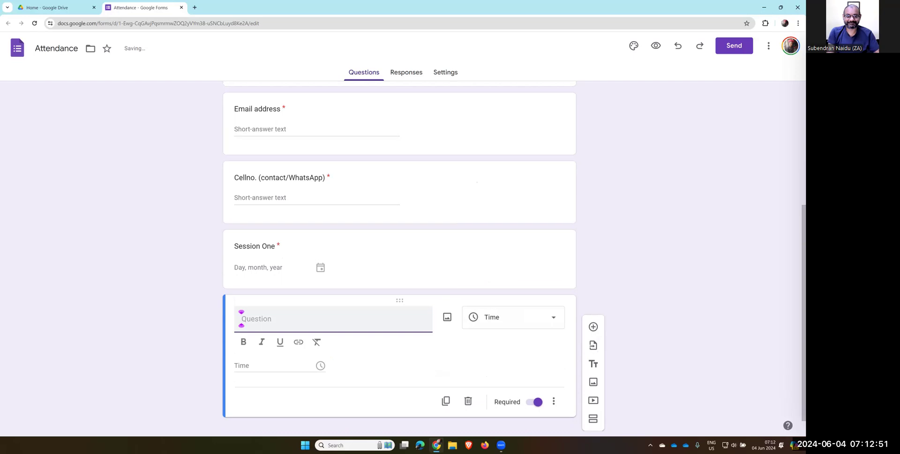
{"action": "type", "text": "Time"}
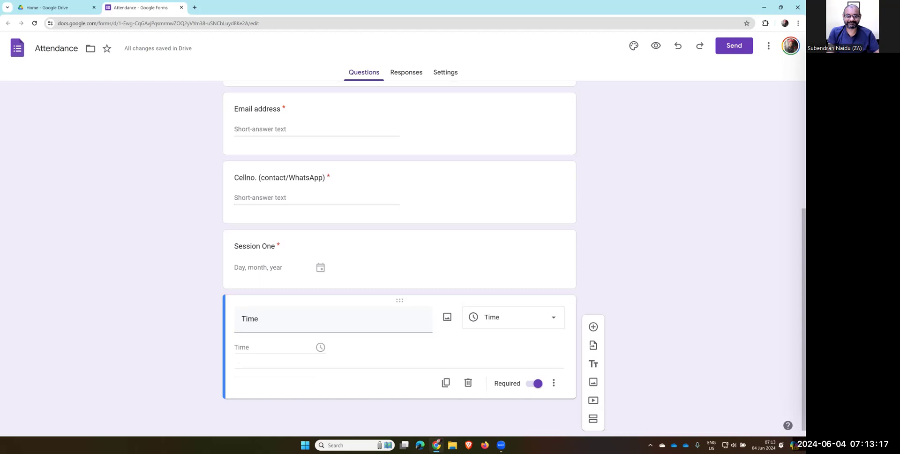
Delete the two empty extra questions and view the Responses page
{"action": "left_click", "coordinate": [593, 326]}
{"action": "left_click", "coordinate": [593, 330]}
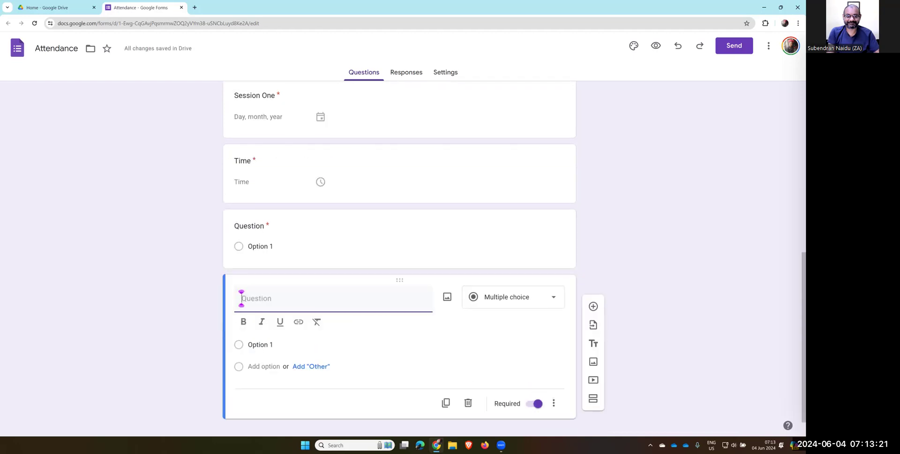
{"action": "left_click", "coordinate": [468, 403]}
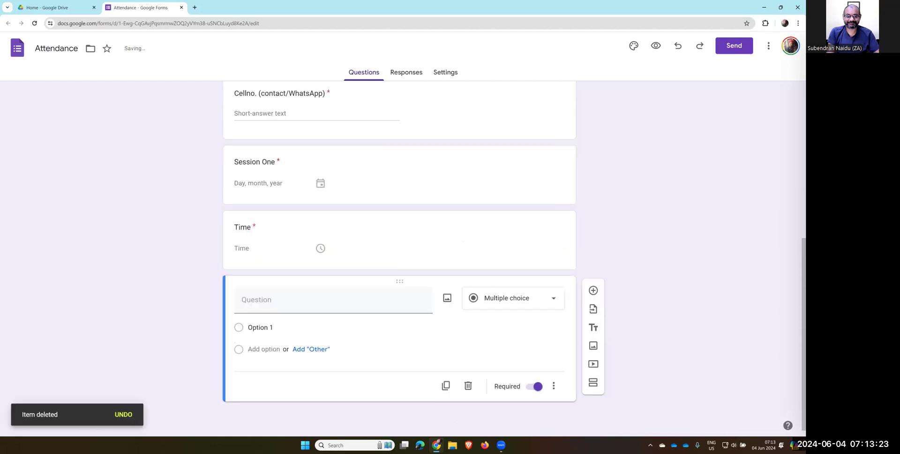
{"action": "left_click", "coordinate": [467, 385]}
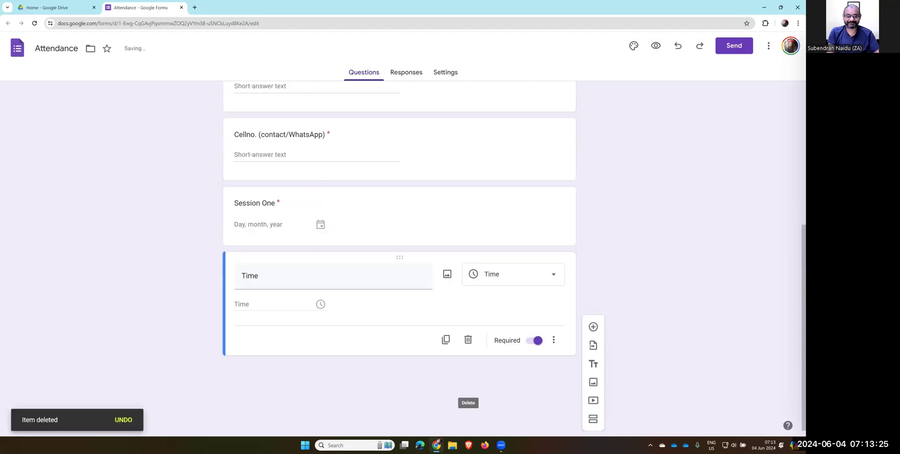
{"action": "double_click", "coordinate": [250, 321]}
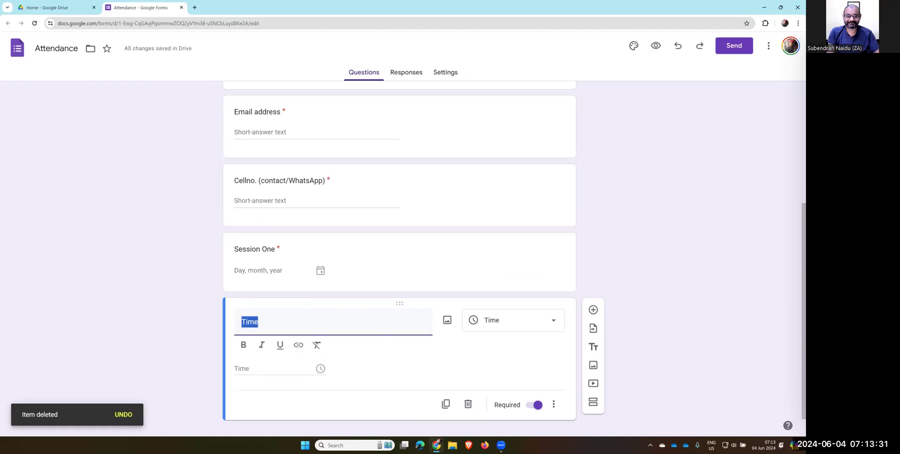
{"action": "scroll", "coordinate": [399, 253], "scroll_direction": "up", "scroll_amount": 3}
{"action": "scroll", "coordinate": [399, 252], "scroll_direction": "up", "scroll_amount": 1}
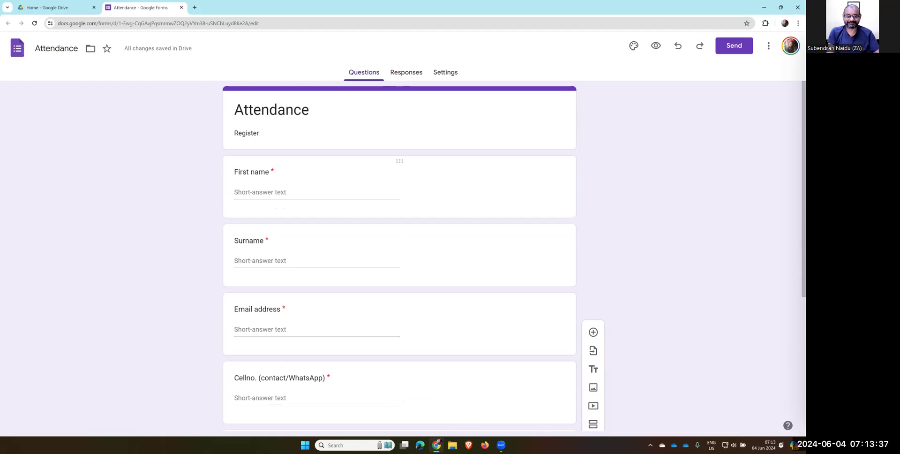
{"action": "left_click", "coordinate": [406, 72]}
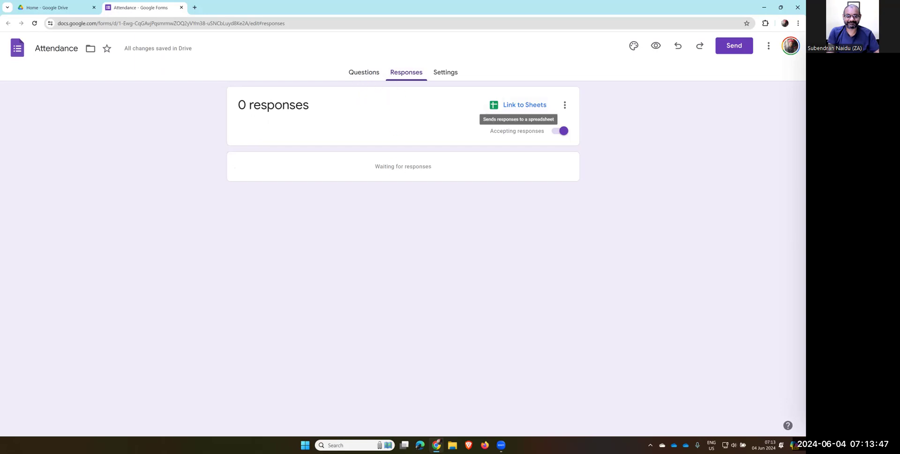
Review the Settings tab, then return through Responses to the Questions tab
{"action": "left_click", "coordinate": [445, 72]}
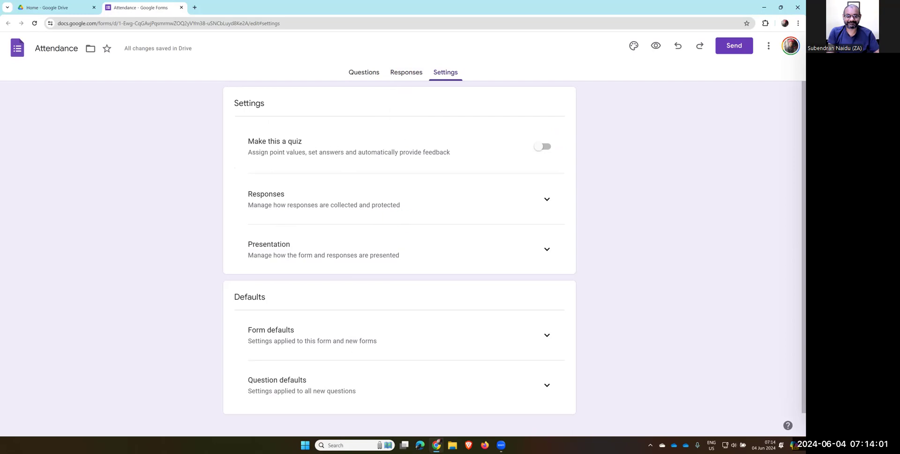
{"action": "left_click", "coordinate": [405, 72]}
{"action": "left_click", "coordinate": [364, 74]}
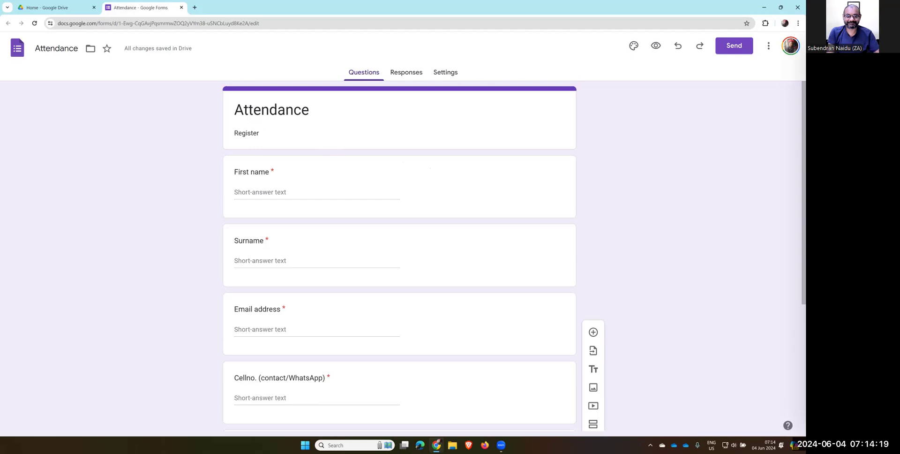
Email the form to the selected contact with 'Include form in email' ticked and 'Do not collect' kept
{"action": "left_click", "coordinate": [734, 45]}
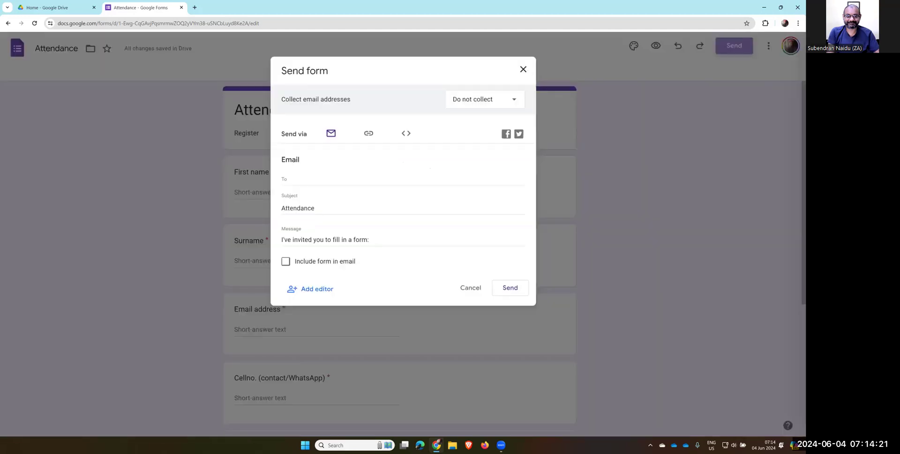
{"action": "left_click", "coordinate": [332, 201]}
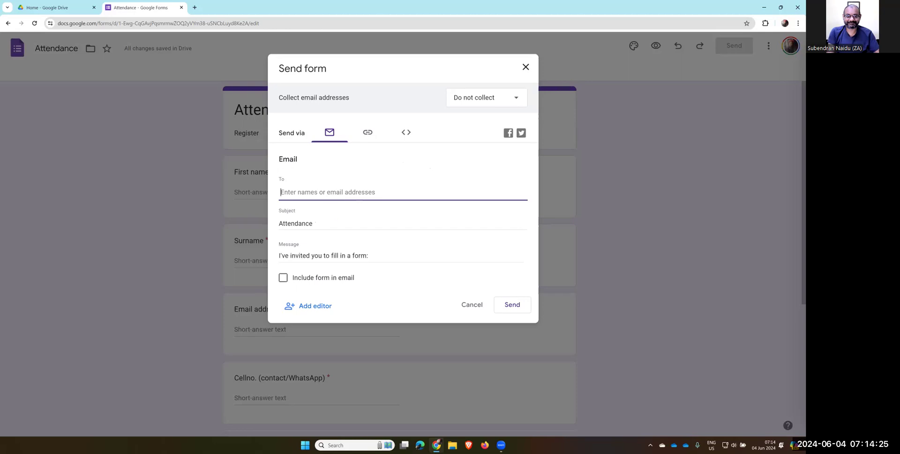
{"action": "type", "text": "suben"}
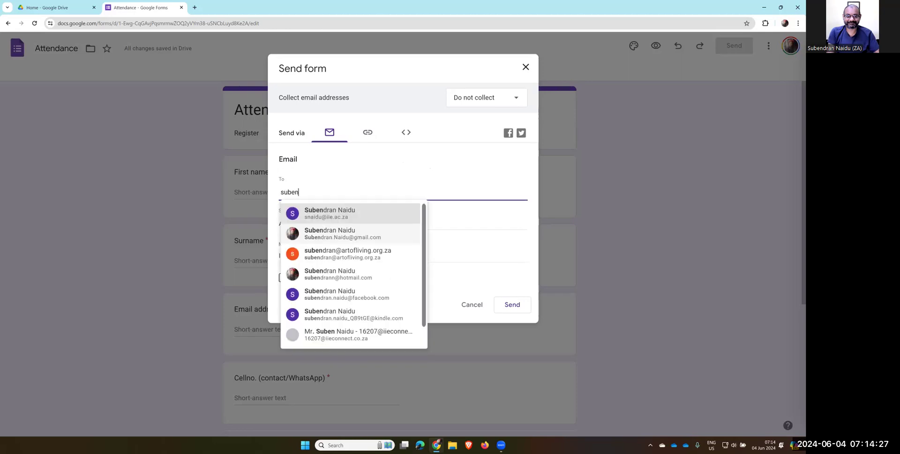
{"action": "key", "text": "Down"}
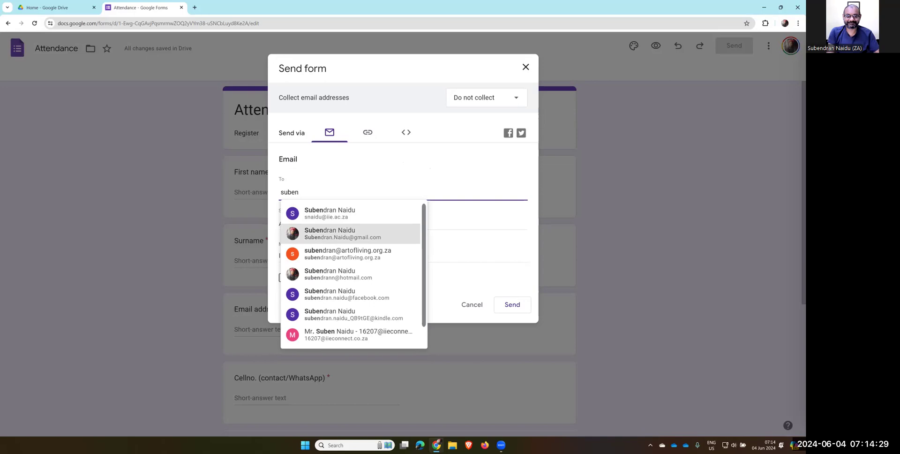
{"action": "key", "text": "Return"}
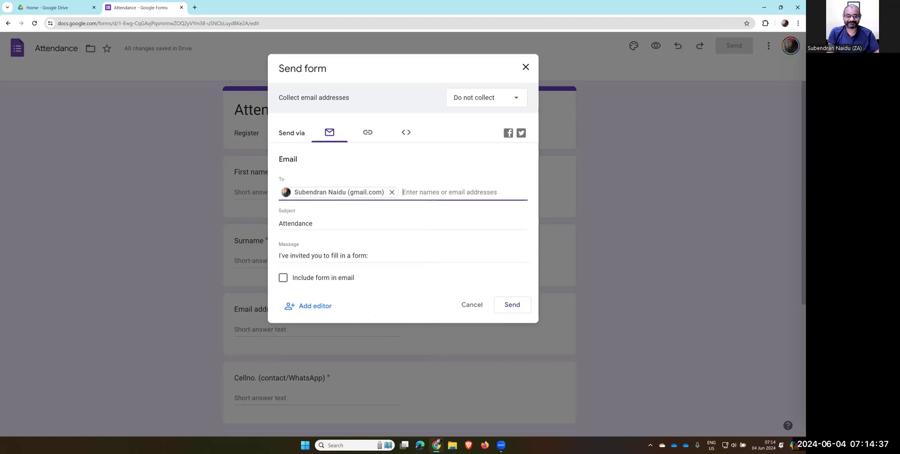
{"action": "left_click", "coordinate": [282, 277]}
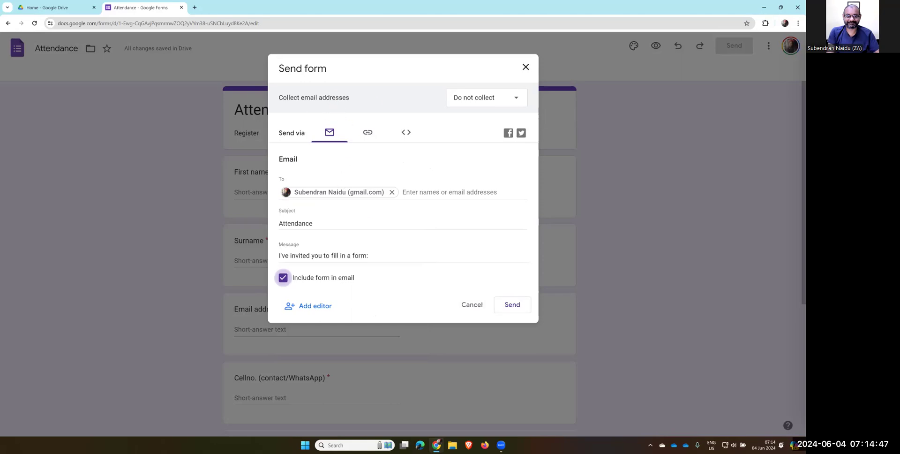
{"action": "left_click", "coordinate": [487, 98]}
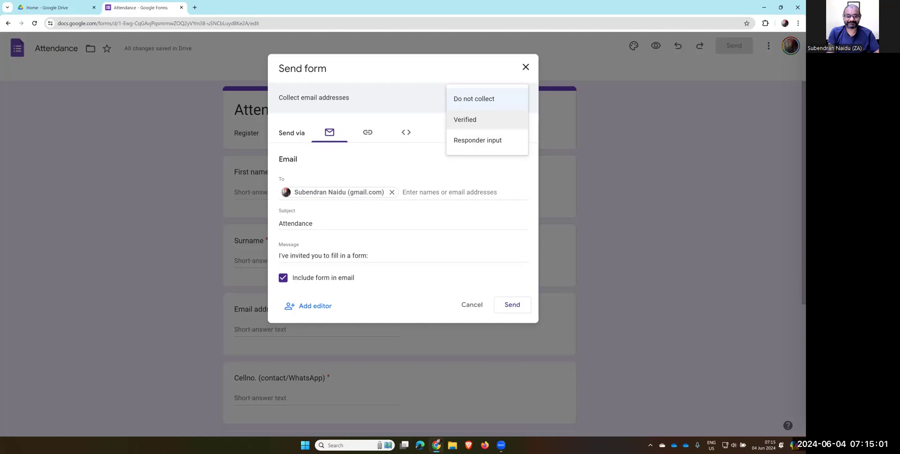
{"action": "left_click", "coordinate": [474, 99]}
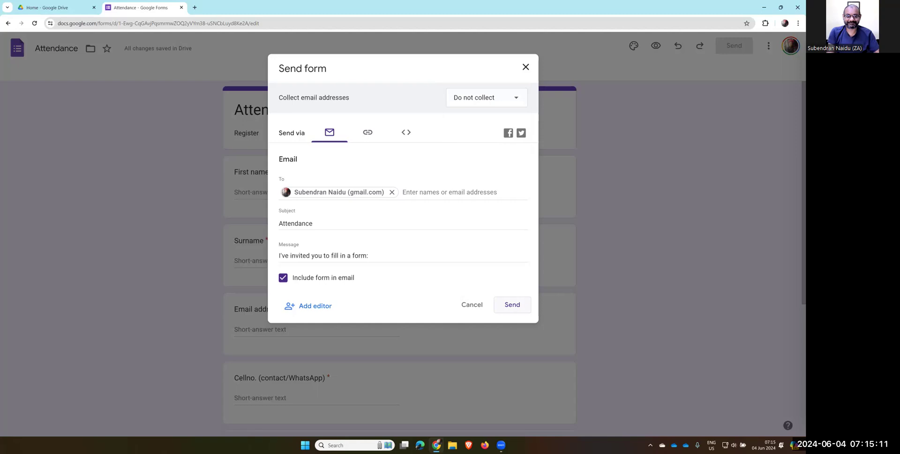
{"action": "left_click", "coordinate": [512, 305]}
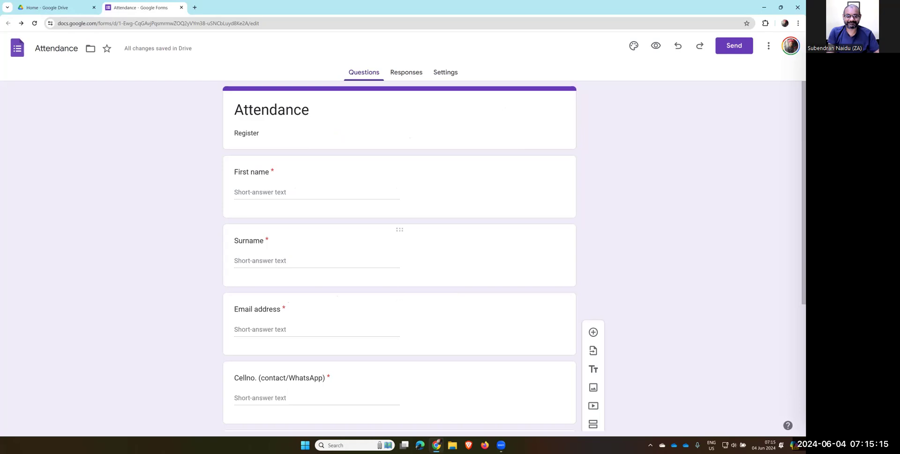
{"action": "left_click", "coordinate": [195, 7]}
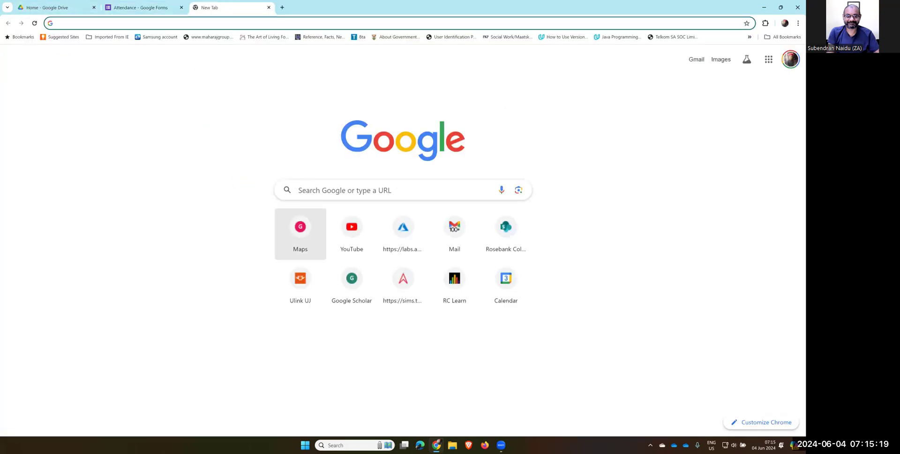
{"action": "left_click", "coordinate": [454, 230]}
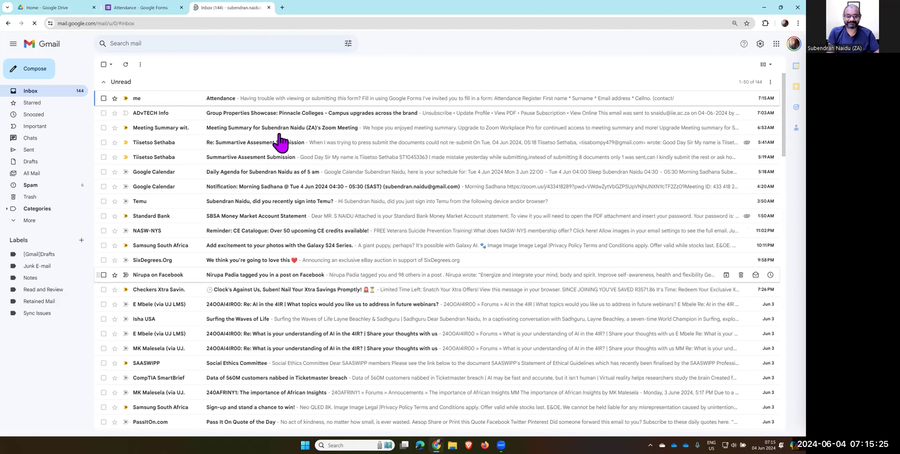
{"action": "left_click", "coordinate": [284, 100]}
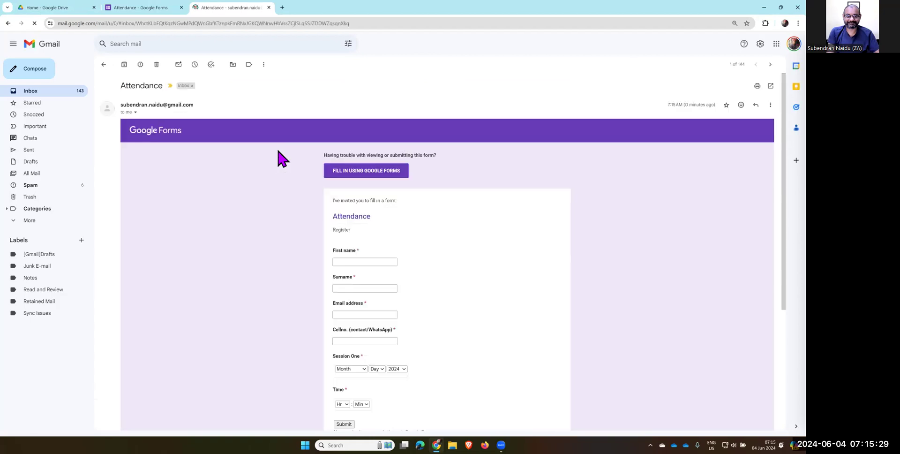
{"action": "left_click", "coordinate": [361, 261]}
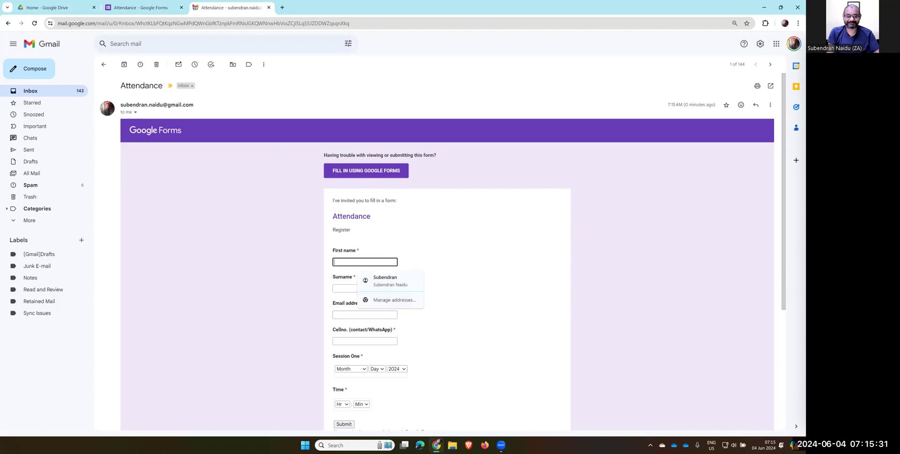
{"action": "key", "text": "Down"}
{"action": "key", "text": "Return"}
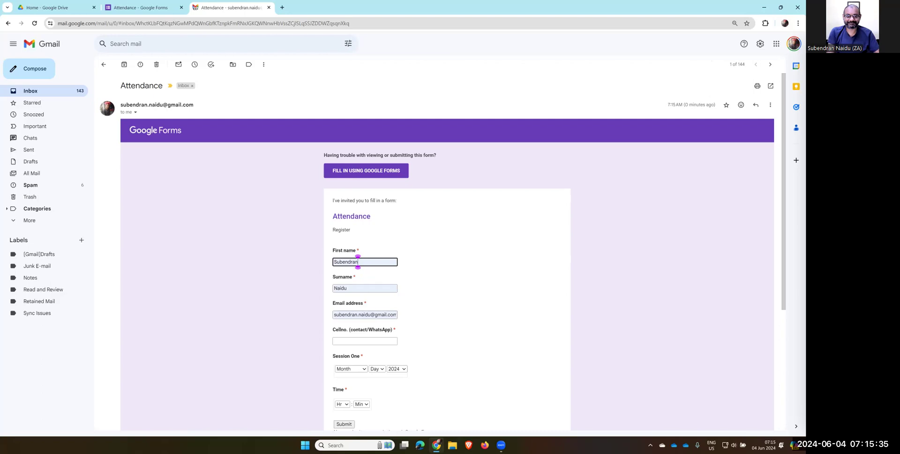
{"action": "key", "text": "Tab"}
{"action": "key", "text": "Tab"}
{"action": "key", "text": "Tab"}
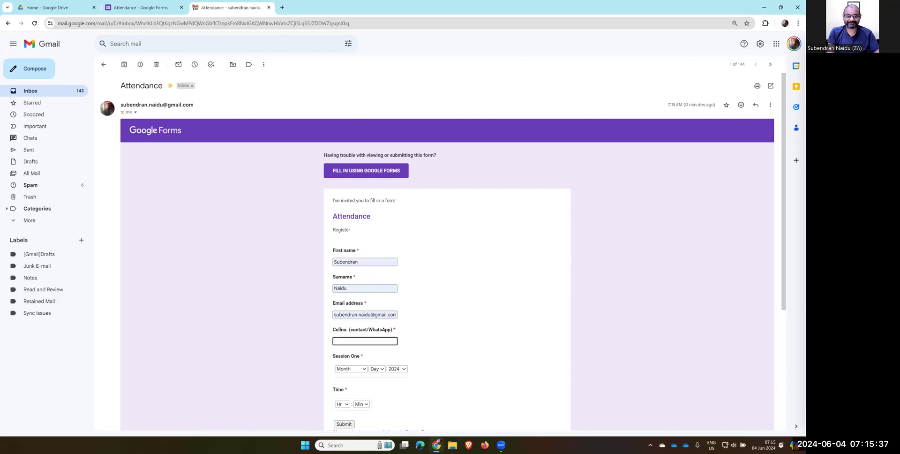
{"action": "type", "text": "123456"}
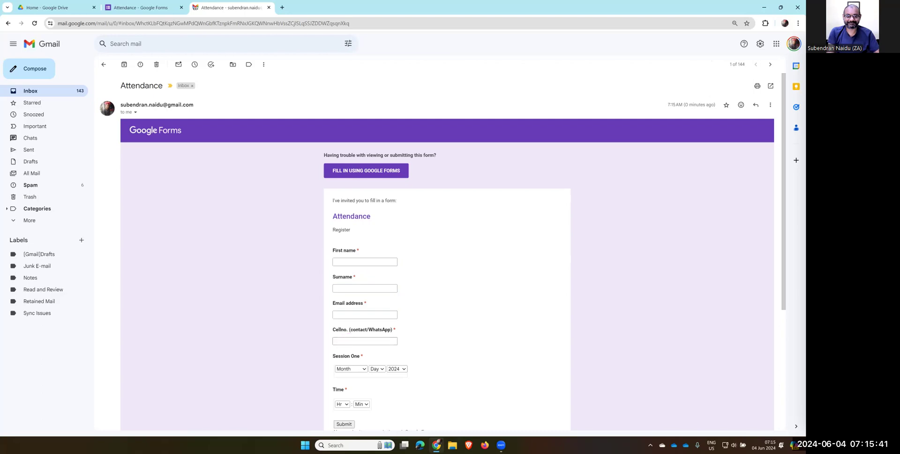
Set the embedded form's Session One date to 4 June 2024
{"action": "left_click", "coordinate": [351, 368]}
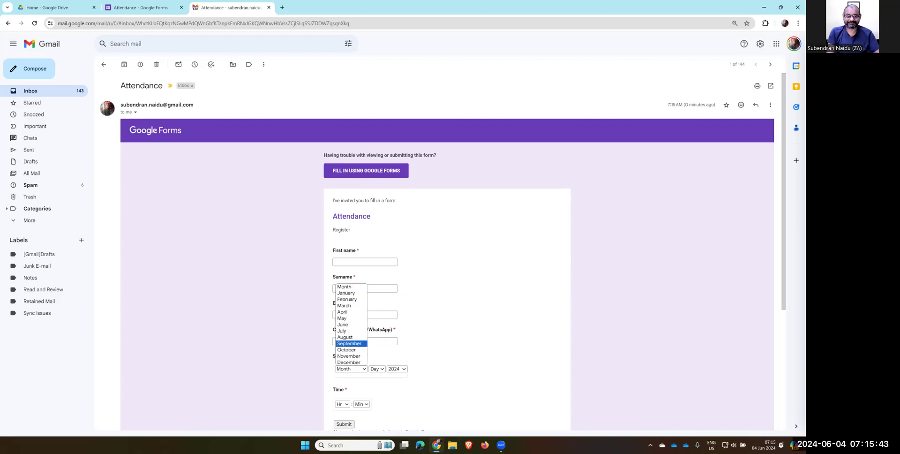
{"action": "left_click", "coordinate": [352, 344]}
{"action": "left_click", "coordinate": [376, 368]}
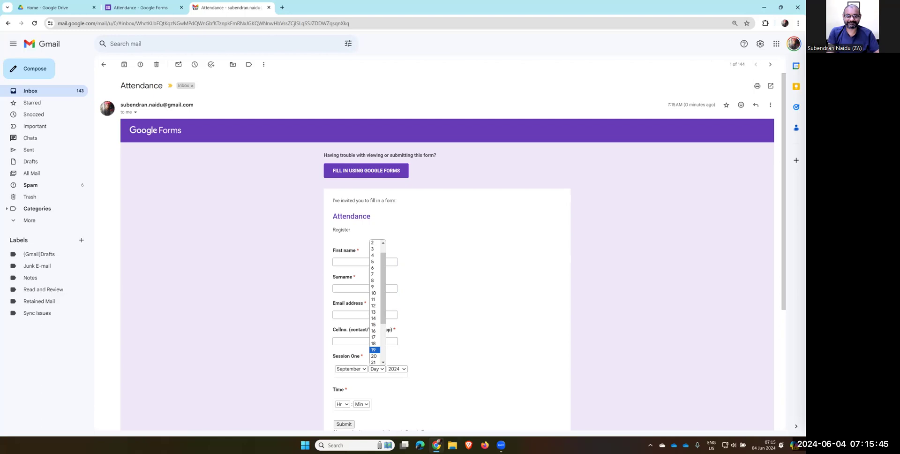
{"action": "left_click", "coordinate": [374, 350]}
{"action": "left_click", "coordinate": [397, 369]}
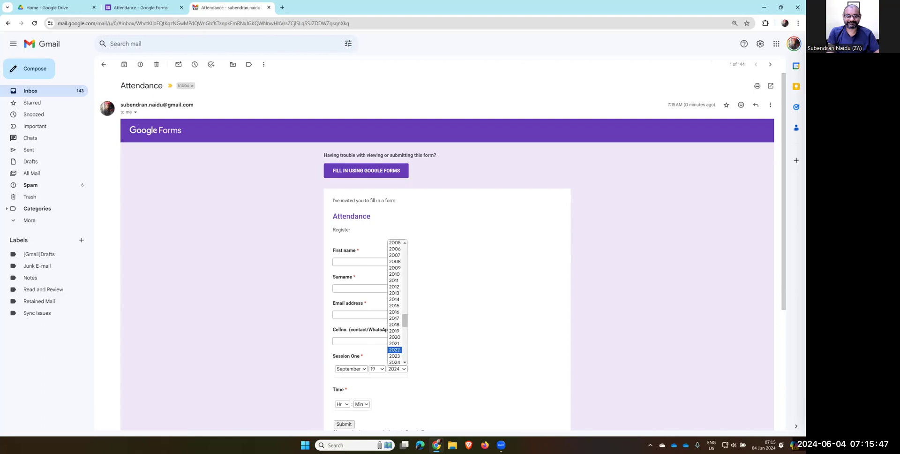
{"action": "left_click", "coordinate": [394, 362]}
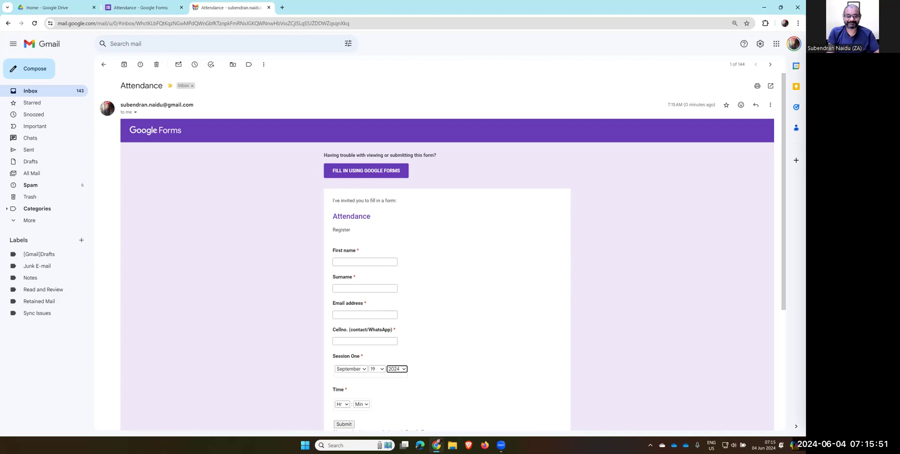
{"action": "left_click", "coordinate": [350, 369]}
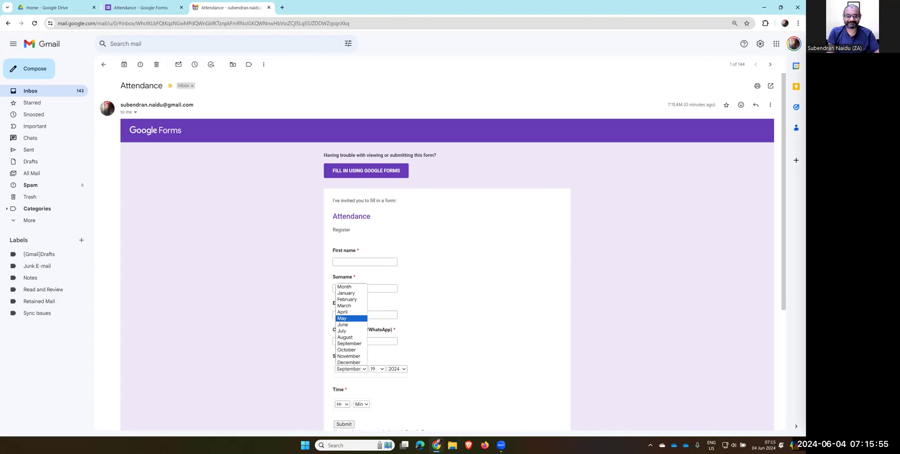
{"action": "left_click", "coordinate": [343, 325]}
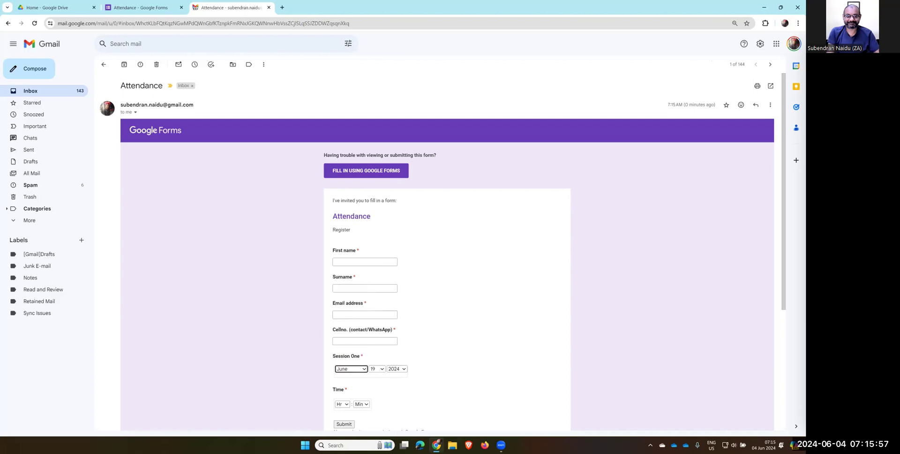
{"action": "left_click", "coordinate": [377, 369]}
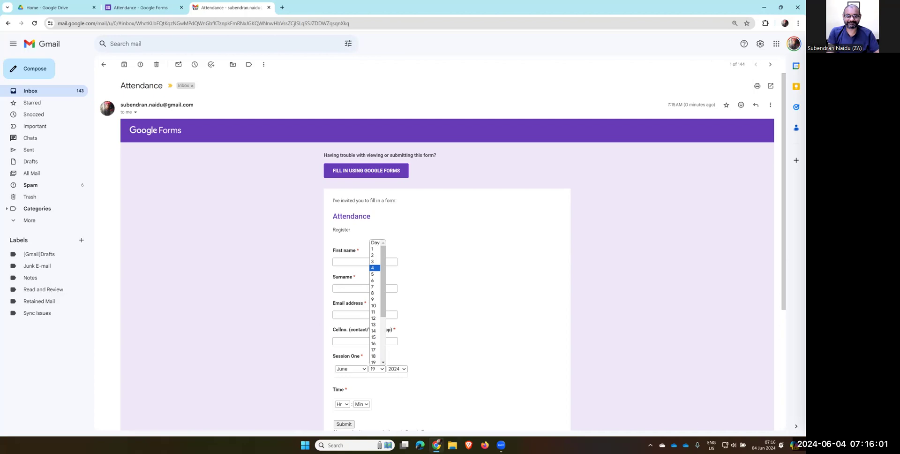
{"action": "key", "text": "Return"}
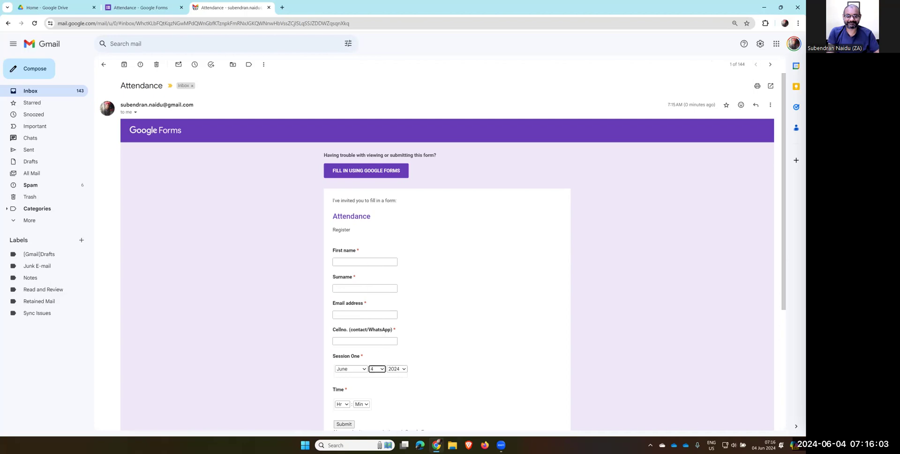
Set the Time to 08:00 and submit the embedded form, confirming the redirect
{"action": "left_click", "coordinate": [346, 404]}
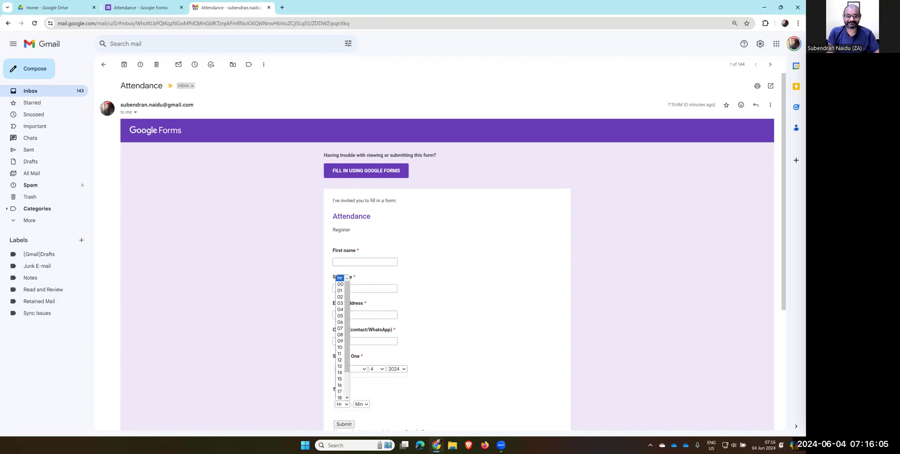
{"action": "left_click", "coordinate": [340, 335]}
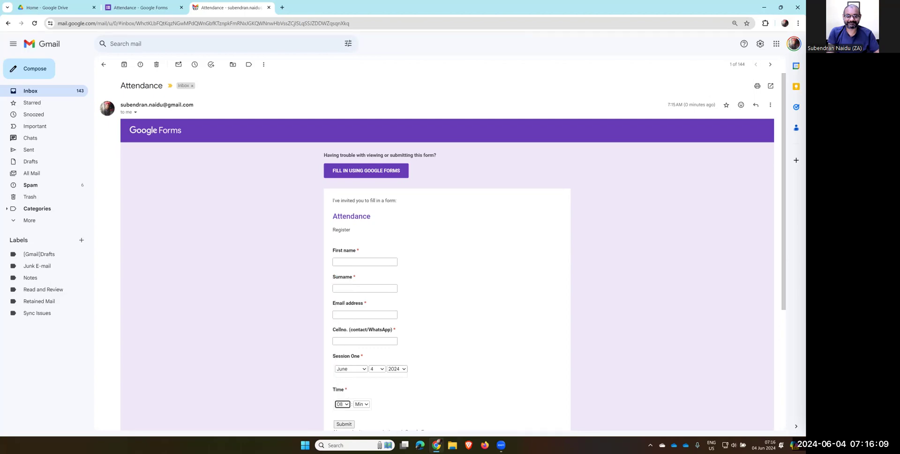
{"action": "left_click", "coordinate": [361, 404]}
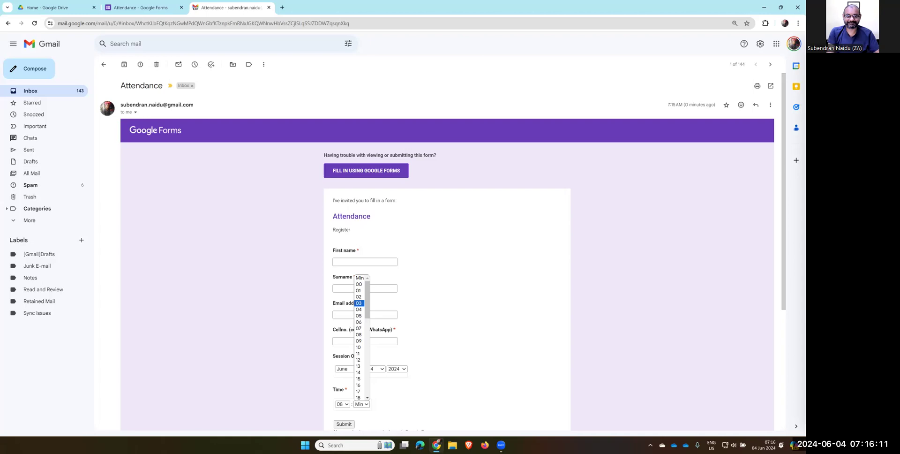
{"action": "left_click", "coordinate": [358, 284]}
{"action": "left_click", "coordinate": [343, 424]}
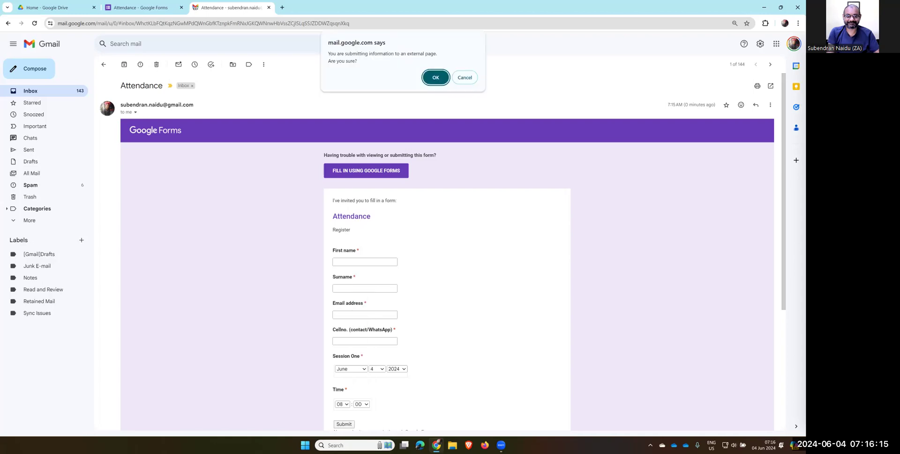
{"action": "key", "text": "Return"}
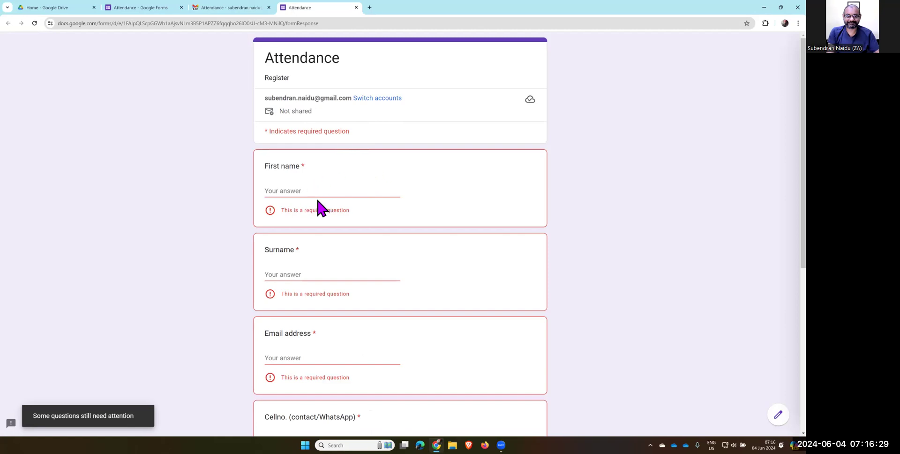
Enter the respondent's first name and surname in the Attendance form
{"action": "scroll", "coordinate": [319, 207], "scroll_direction": "down", "scroll_amount": 6}
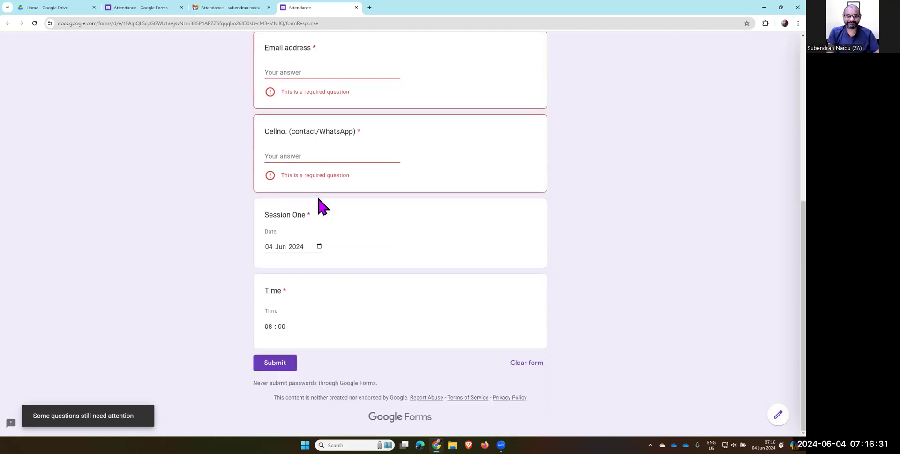
{"action": "scroll", "coordinate": [319, 199], "scroll_direction": "up", "scroll_amount": 6}
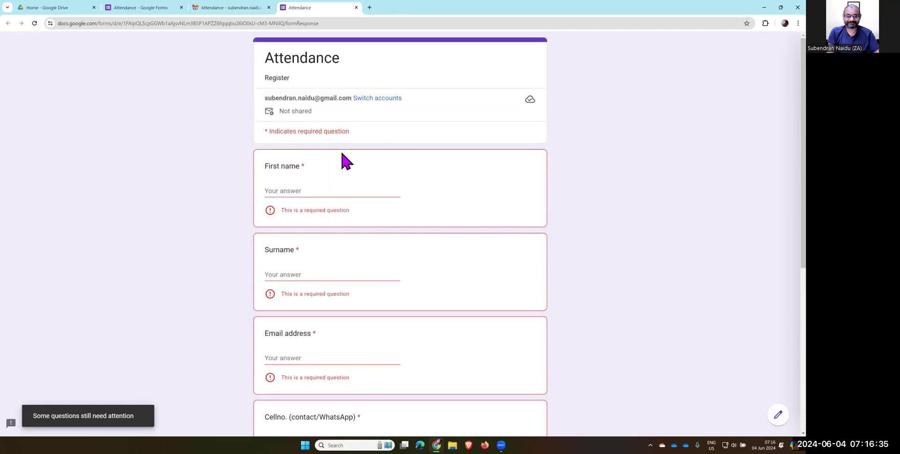
{"action": "left_click", "coordinate": [319, 200]}
{"action": "type", "text": "Suben"}
{"action": "key", "text": "Tab"}
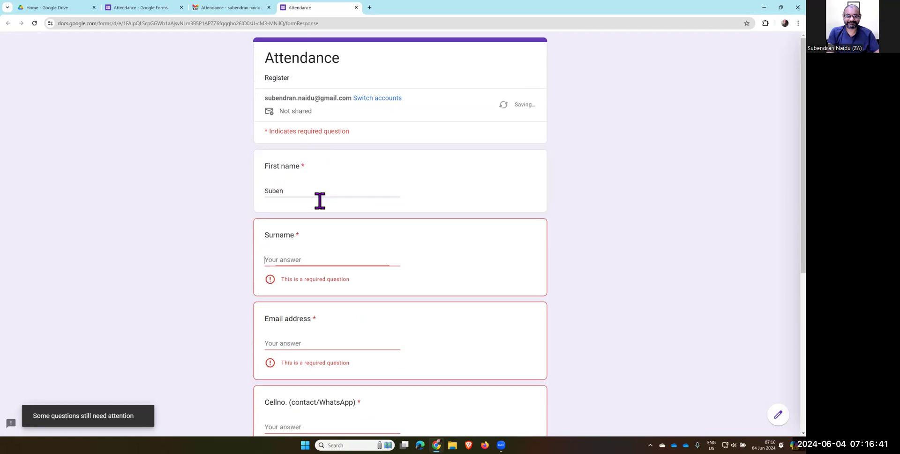
{"action": "type", "text": "Naidu"}
{"action": "key", "text": "Tab"}
Fill in the autofilled email address and the cell number, then submit the response
{"action": "type", "text": "subend"}
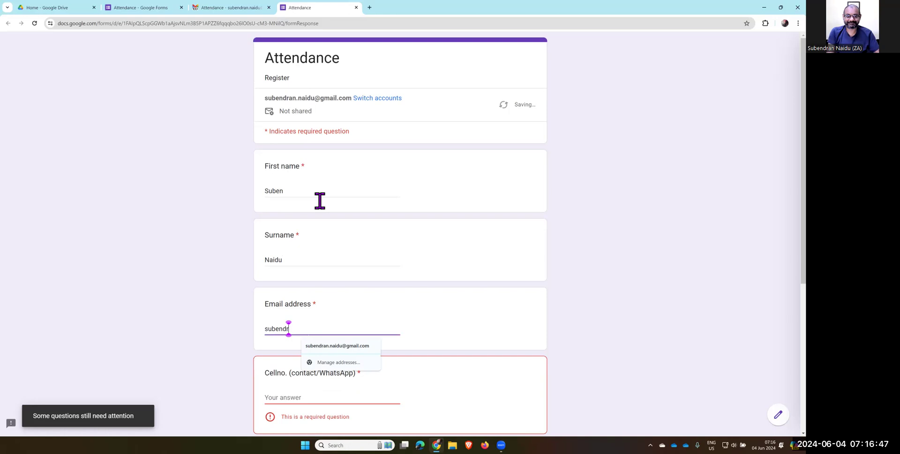
{"action": "key", "text": "Down"}
{"action": "key", "text": "Return"}
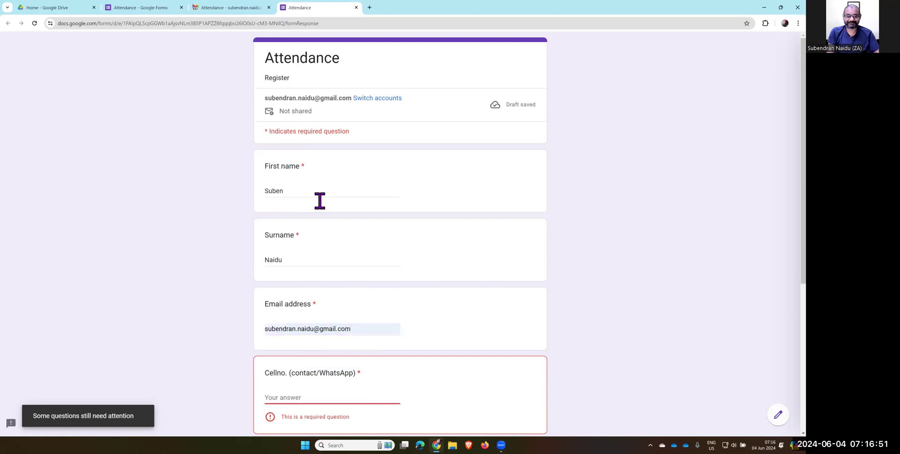
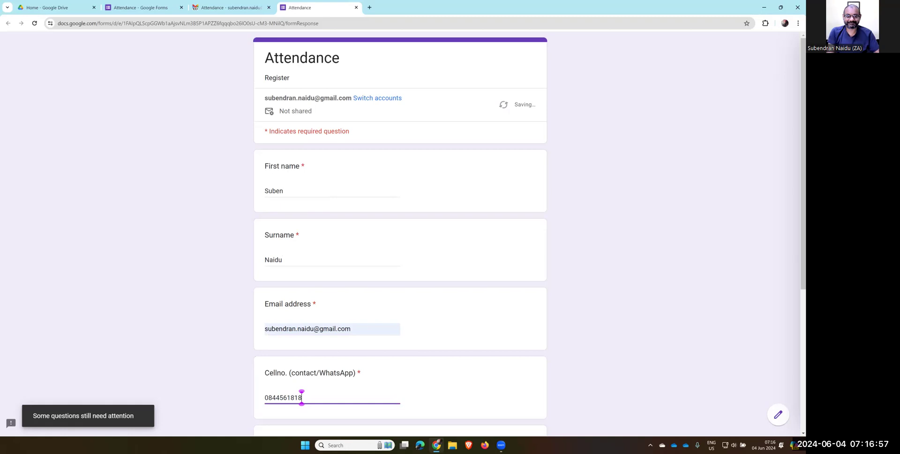
{"action": "scroll", "coordinate": [400, 234], "scroll_direction": "down", "scroll_amount": 5}
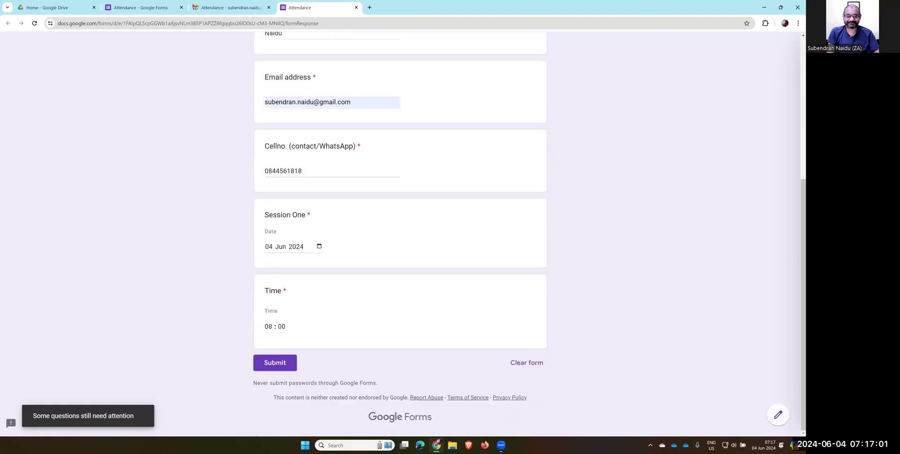
{"action": "left_click", "coordinate": [275, 363]}
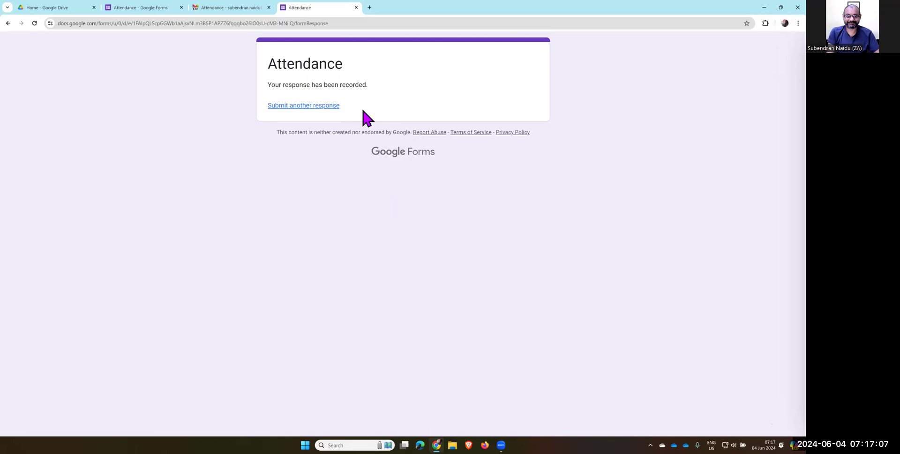
Review the Attendance form's Responses summary: 1 response, Session One 4 June 2024 at 08:00
{"action": "left_click", "coordinate": [151, 8]}
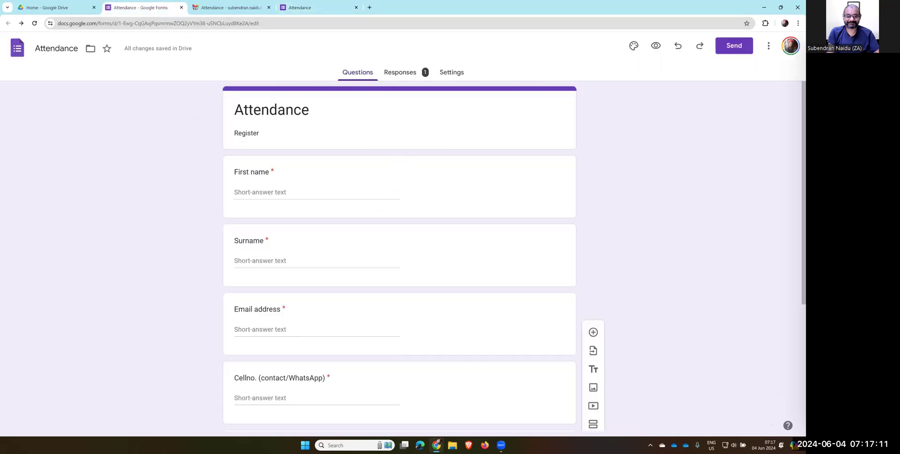
{"action": "left_click", "coordinate": [405, 73]}
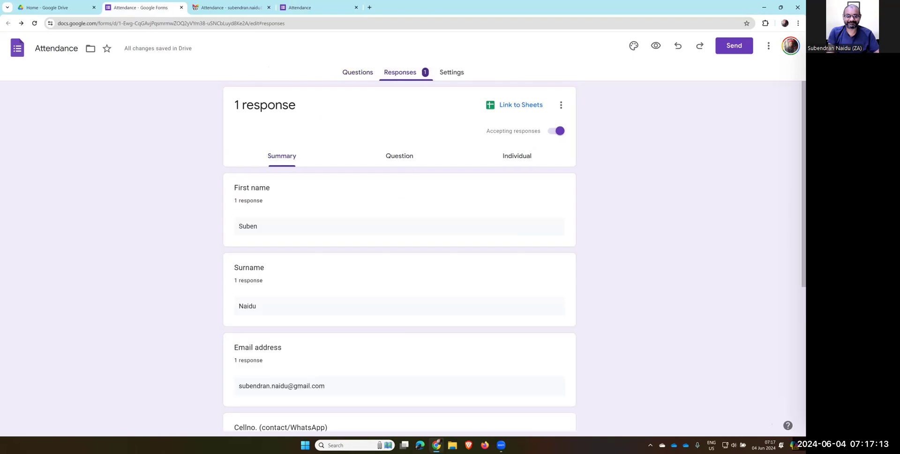
{"action": "scroll", "coordinate": [379, 172], "scroll_direction": "down", "scroll_amount": 2}
{"action": "scroll", "coordinate": [380, 175], "scroll_direction": "down", "scroll_amount": 3}
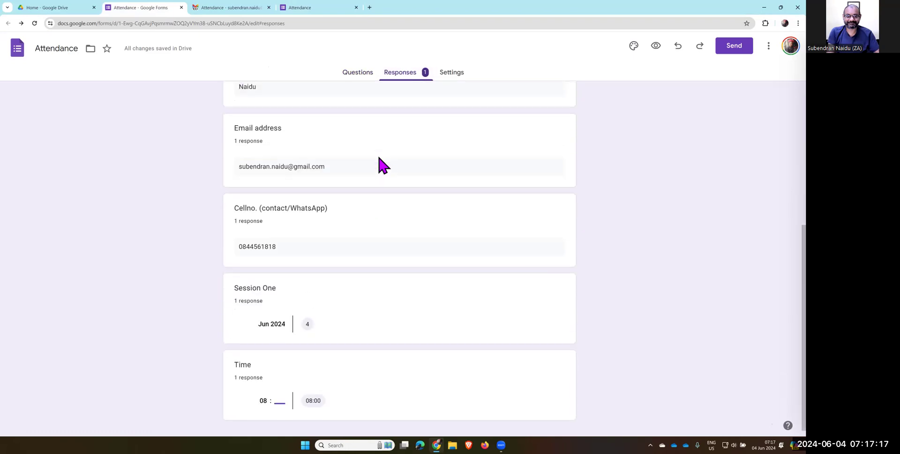
{"action": "scroll", "coordinate": [382, 165], "scroll_direction": "up", "scroll_amount": 3}
{"action": "scroll", "coordinate": [372, 177], "scroll_direction": "up", "scroll_amount": 1}
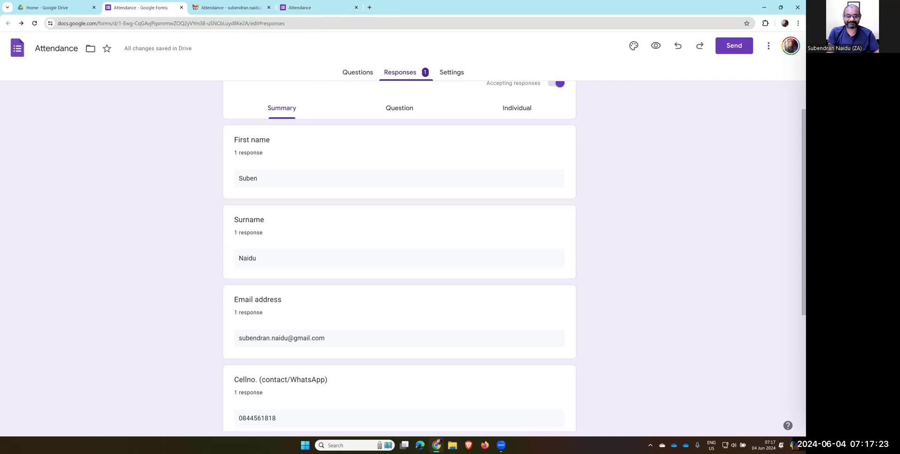
{"action": "scroll", "coordinate": [342, 121], "scroll_direction": "up", "scroll_amount": 1}
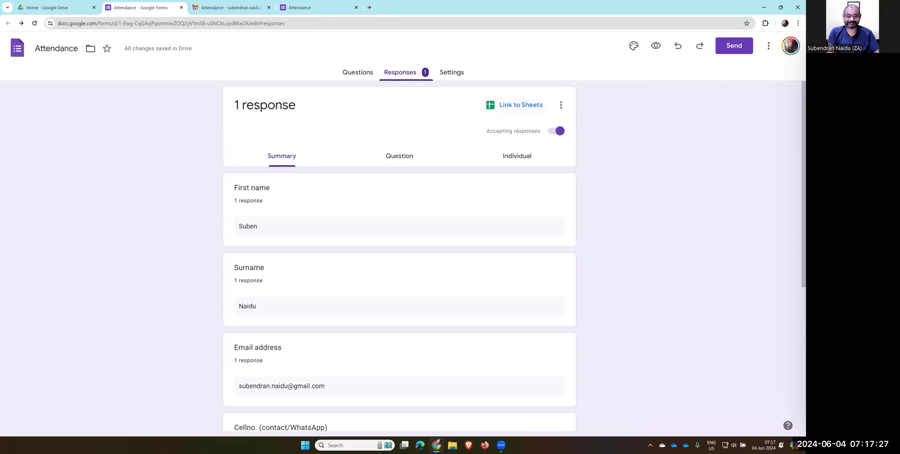
Generate a shortened forms.gle share link for the Attendance form, then open a new Chrome tab
{"action": "left_click", "coordinate": [733, 46]}
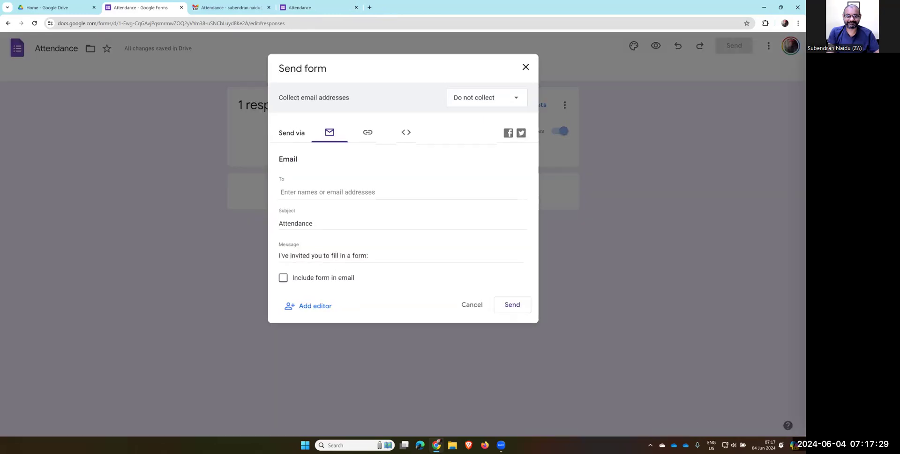
{"action": "left_click", "coordinate": [373, 137]}
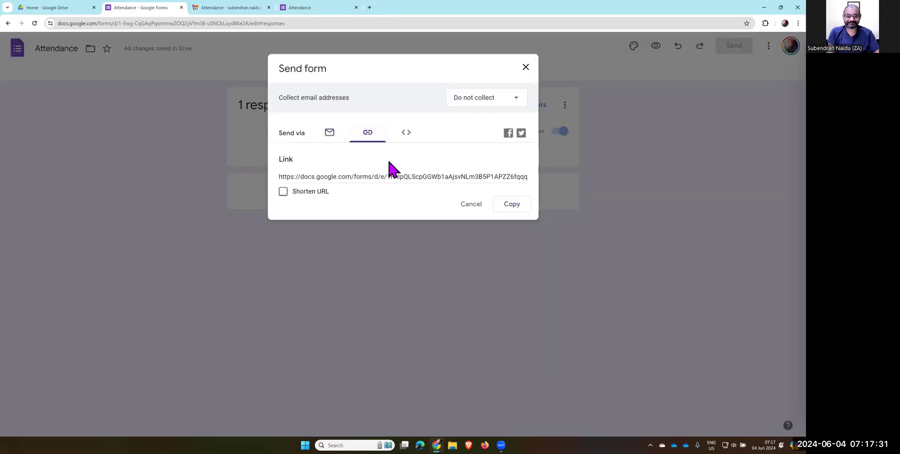
{"action": "left_click", "coordinate": [283, 192]}
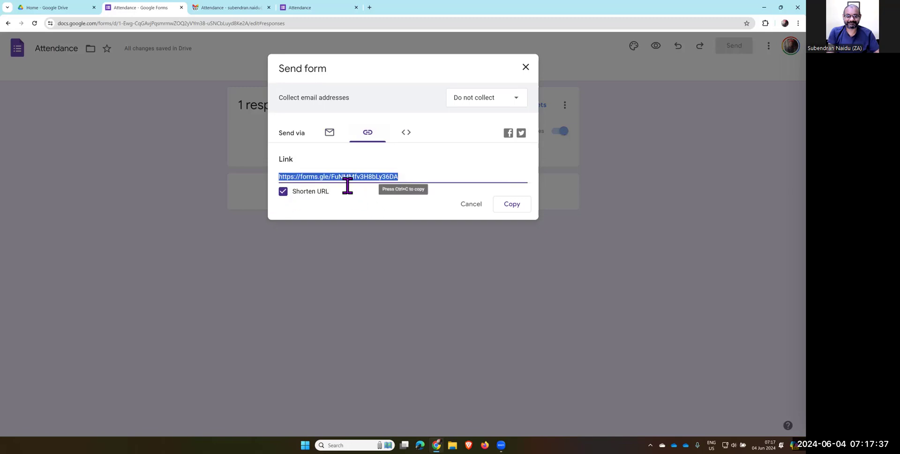
{"action": "left_click", "coordinate": [370, 7]}
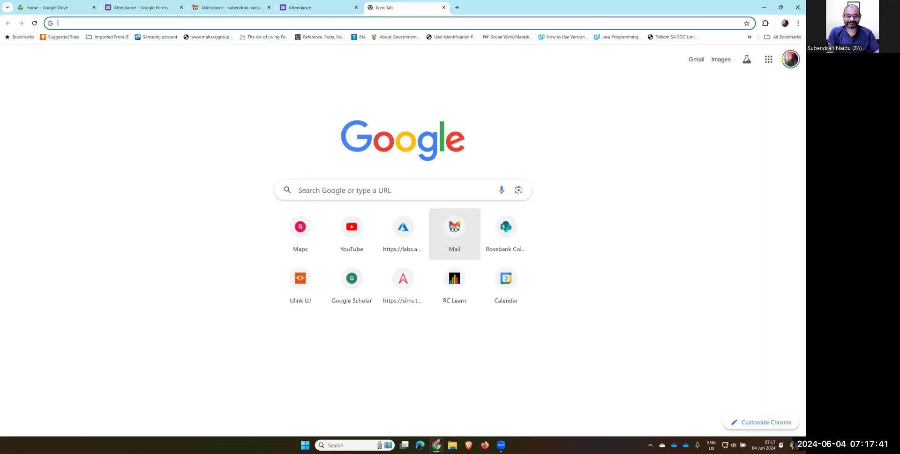
Email yourself a message with subject Attendance and the copied YouTube link in the body
{"action": "left_click", "coordinate": [454, 232]}
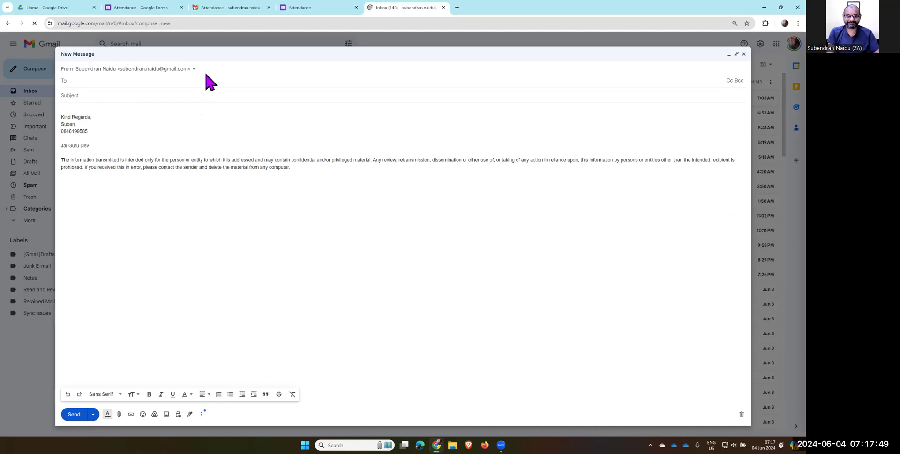
{"action": "type", "text": "sub"}
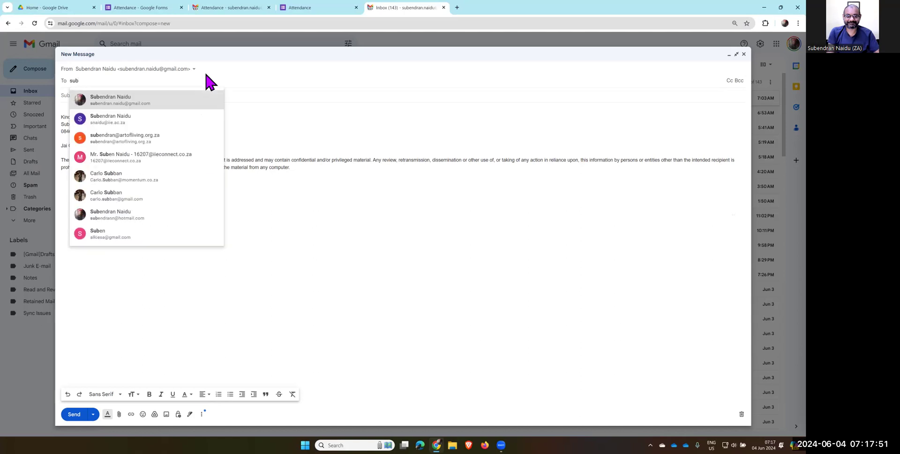
{"action": "key", "text": "Return"}
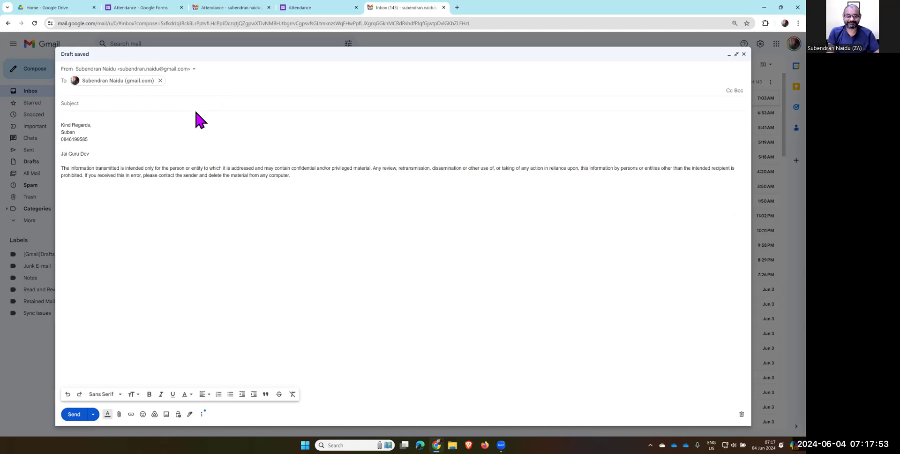
{"action": "key", "text": "Tab"}
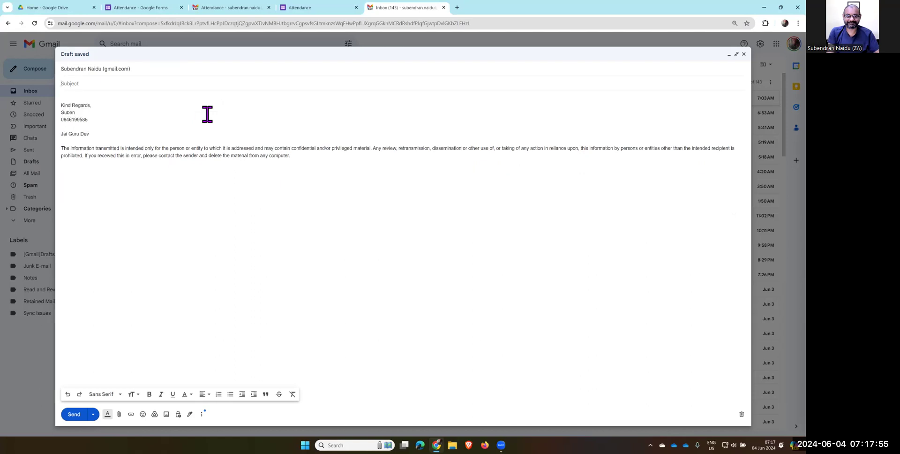
{"action": "type", "text": "Attendance"}
{"action": "left_click", "coordinate": [81, 101]}
{"action": "key", "text": "ctrl+v"}
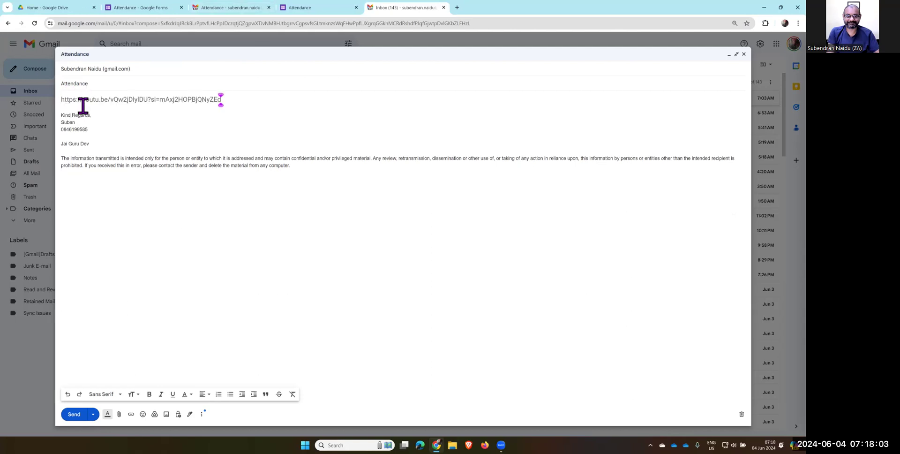
{"action": "key", "text": "Return"}
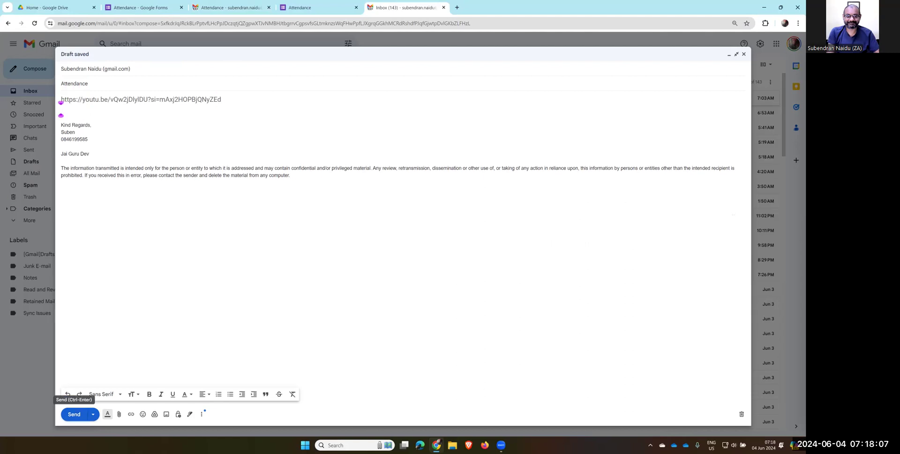
{"action": "left_click", "coordinate": [74, 413]}
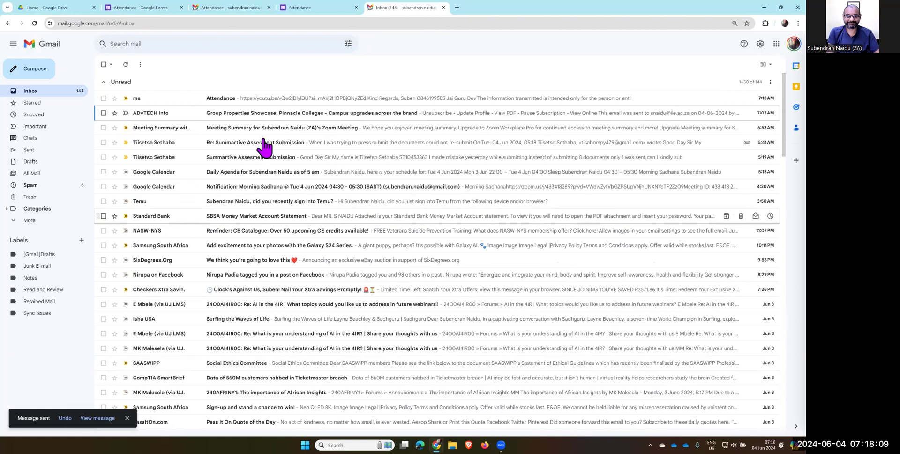
Open the received Attendance email, test its youtu.be link twice, then return to the form's response-recorded tab
{"action": "left_click", "coordinate": [311, 100]}
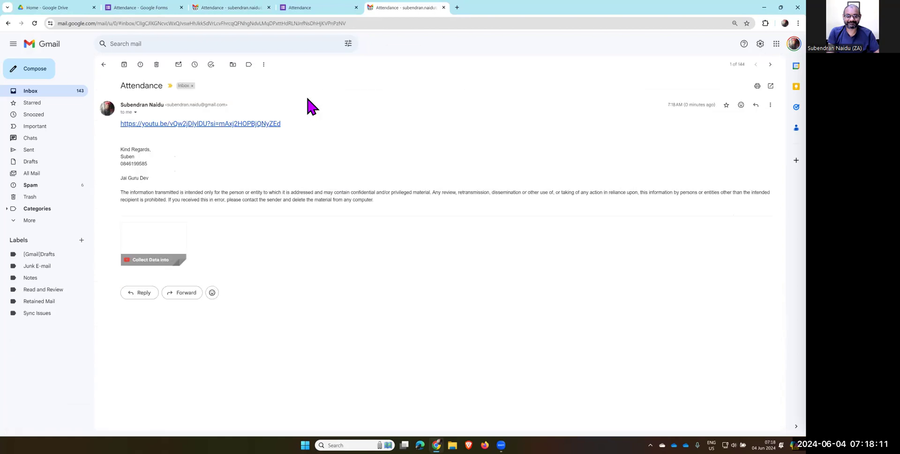
{"action": "left_click", "coordinate": [264, 126]}
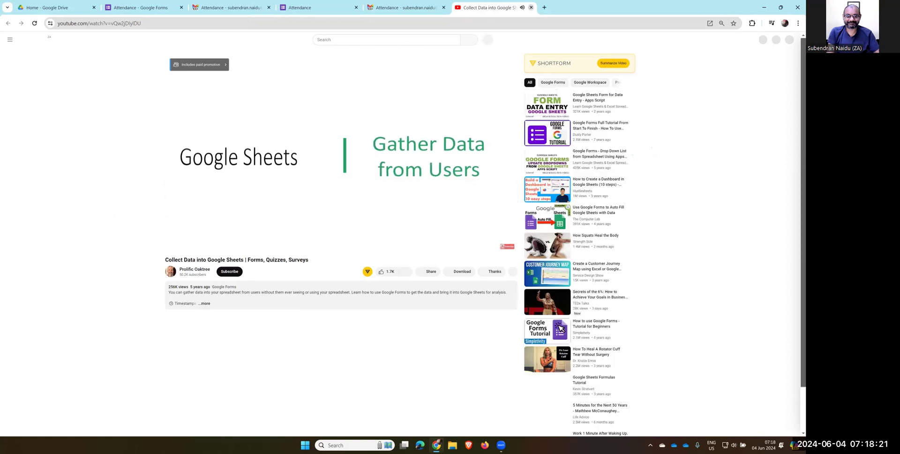
{"action": "key", "text": "ctrl+w"}
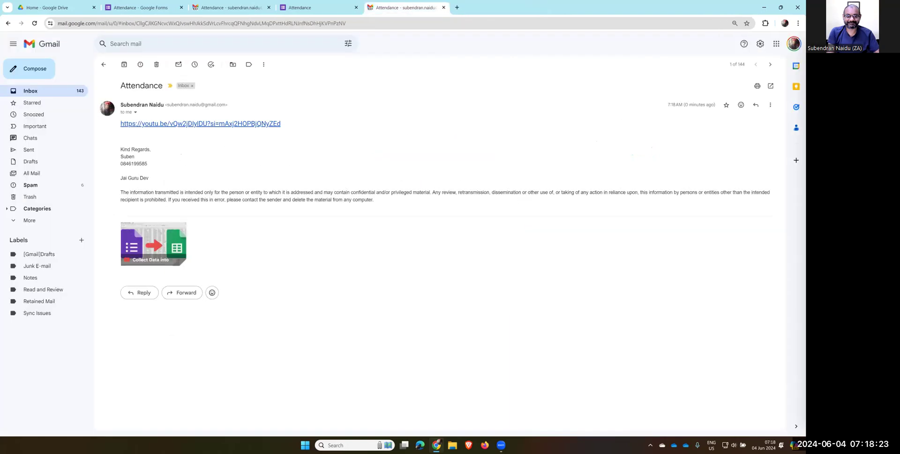
{"action": "left_click", "coordinate": [254, 124]}
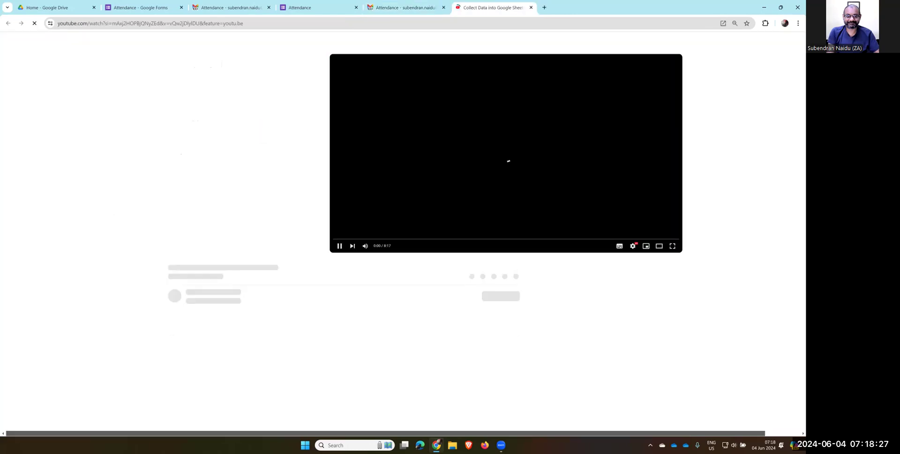
{"action": "key", "text": "ctrl+w"}
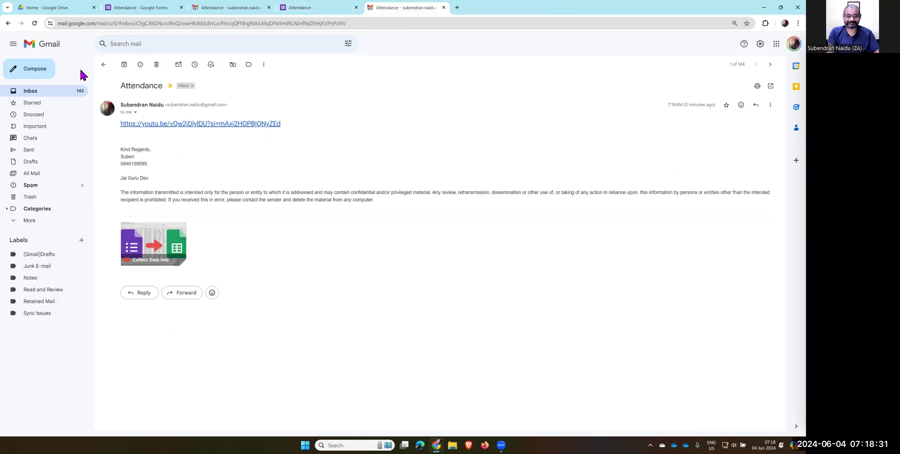
{"action": "left_click", "coordinate": [317, 9]}
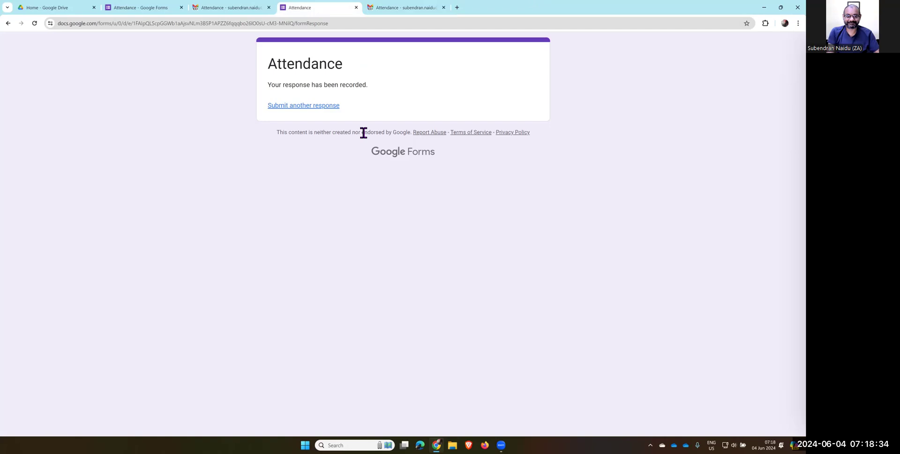
Copy the shortened forms.gle link from the form editor and start a new browser tab
{"action": "left_click", "coordinate": [141, 10]}
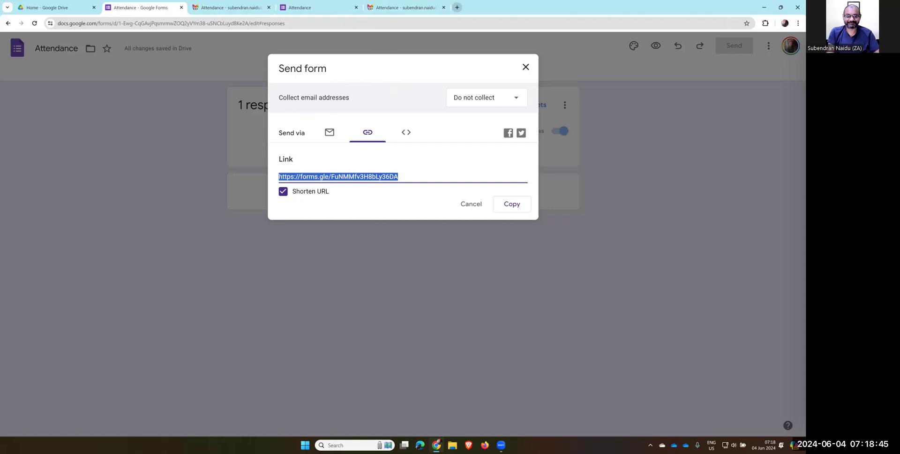
{"action": "key", "text": "ctrl+t"}
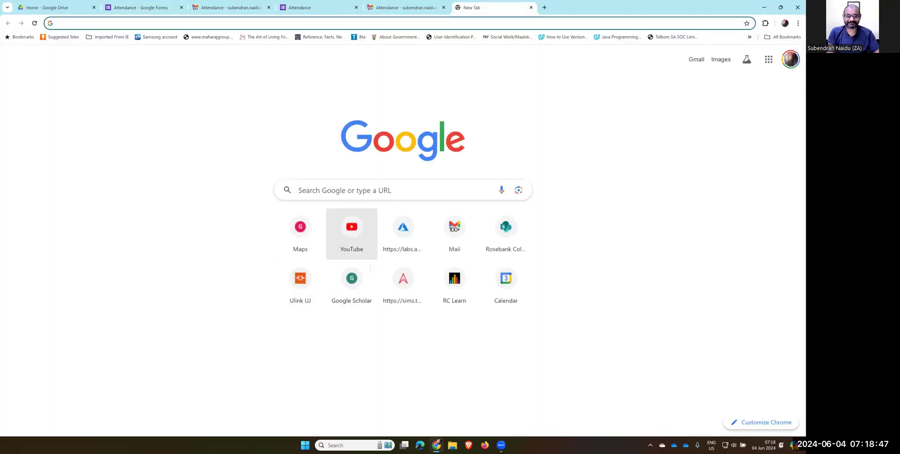
Start a new Gmail message to your own address with subject Attendance
{"action": "left_click", "coordinate": [454, 230]}
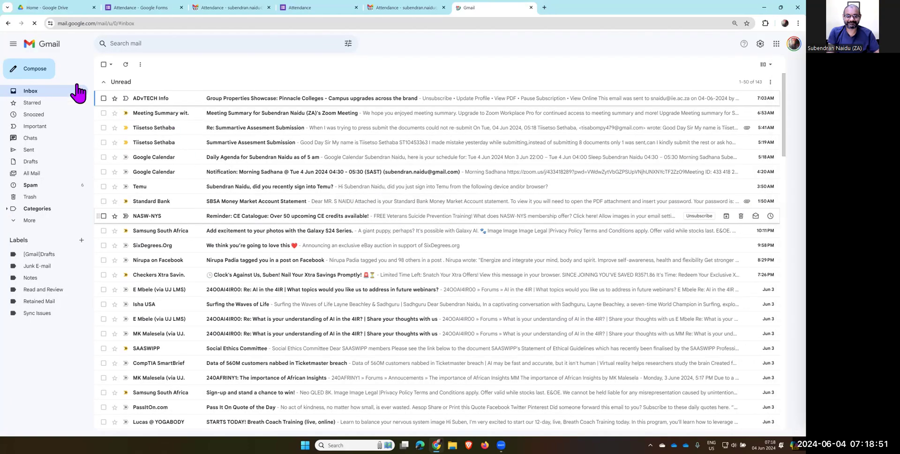
{"action": "left_click", "coordinate": [33, 71]}
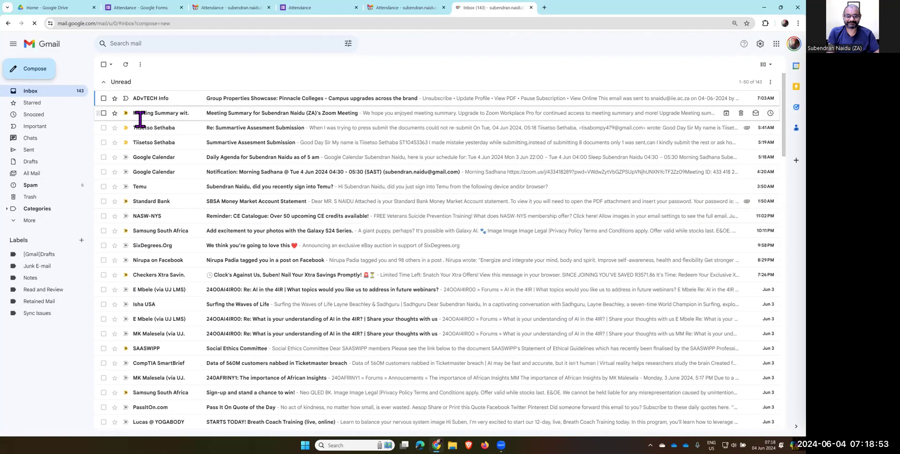
{"action": "type", "text": "suben"}
{"action": "key", "text": "Return"}
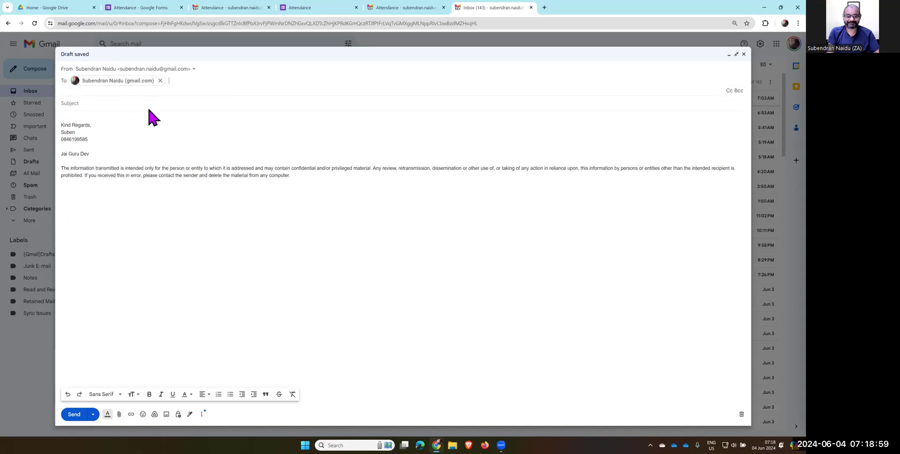
{"action": "key", "text": "Tab"}
{"action": "type", "text": "Attendan"}
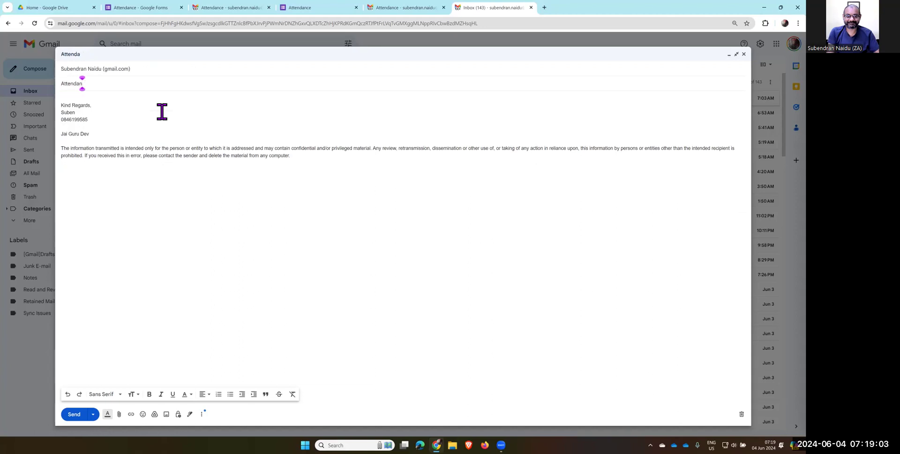
{"action": "type", "text": "ce"}
Paste the forms.gle link into the body, send it, and open the link from the received email
{"action": "key", "text": "Tab"}
{"action": "type", "text": "https://forms.gle/FuNMMfv3H8bLy36DA"}
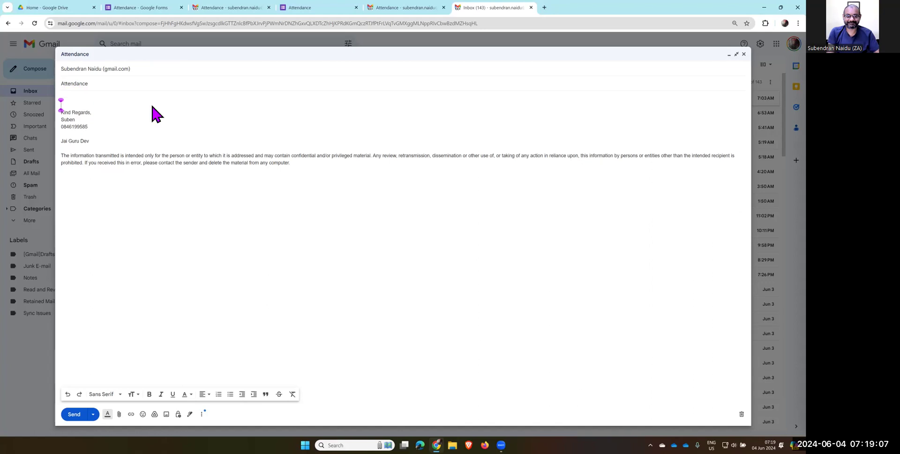
{"action": "key", "text": "Return"}
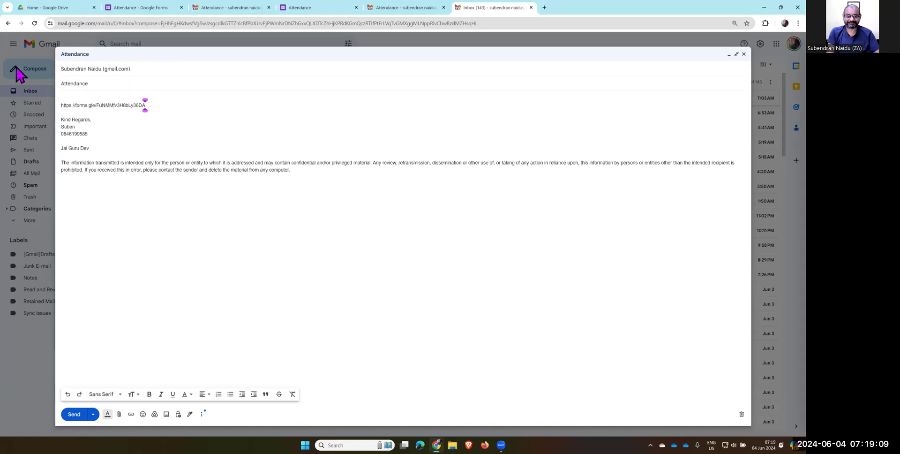
{"action": "key", "text": "ctrl+Return"}
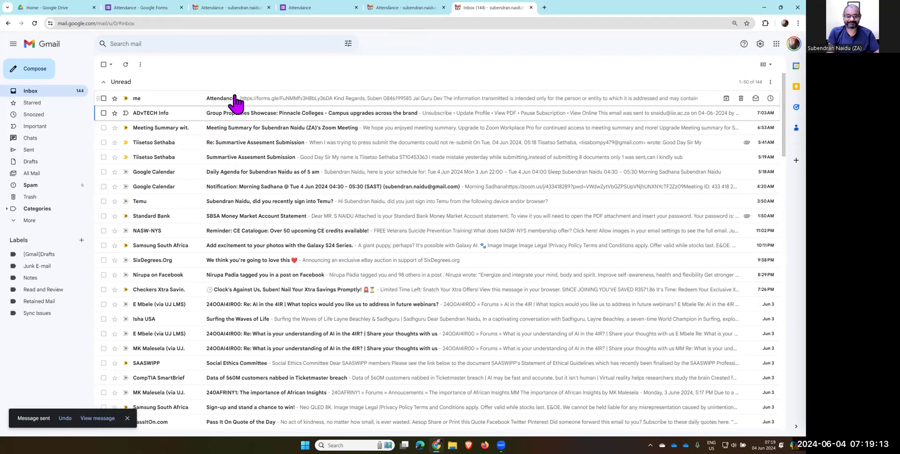
{"action": "left_click", "coordinate": [235, 99]}
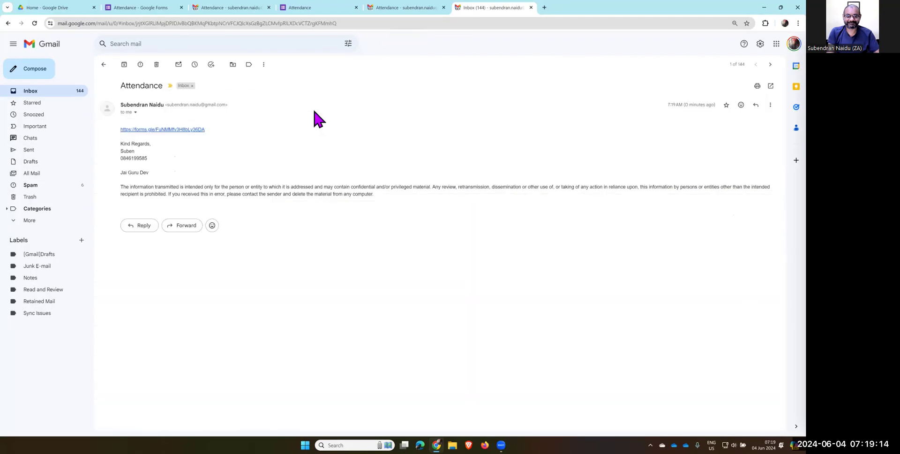
{"action": "left_click", "coordinate": [198, 130]}
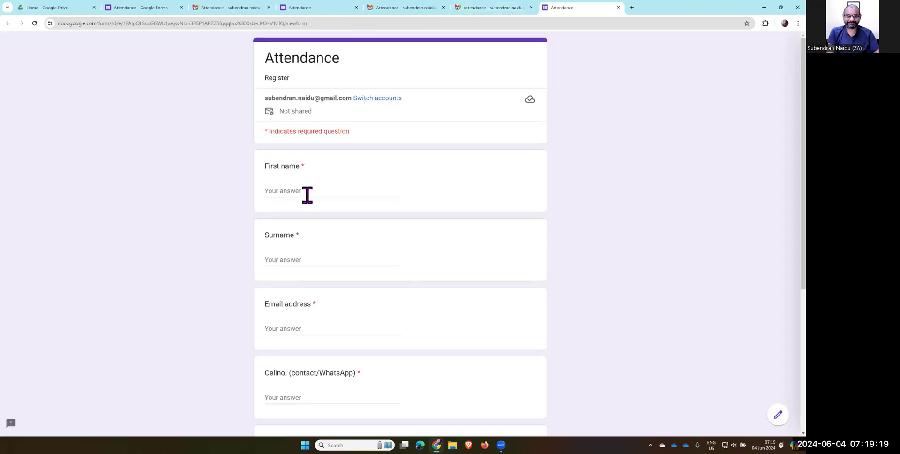
Fill in the respondent's first name, surname, e-mail address and cell number
{"action": "left_click", "coordinate": [304, 199]}
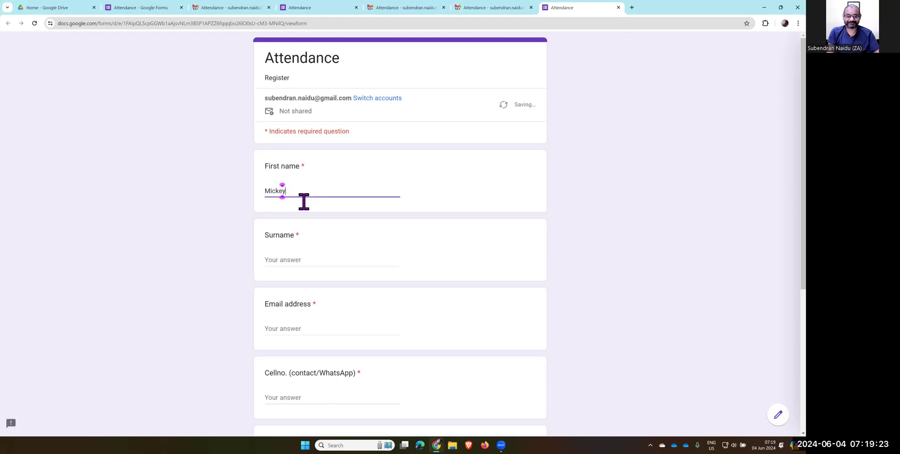
{"action": "key", "text": "Tab"}
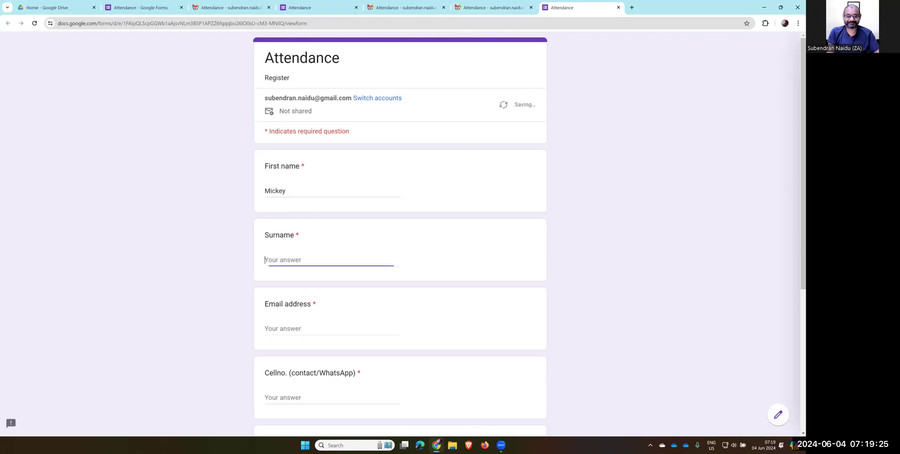
{"action": "key", "text": "Tab"}
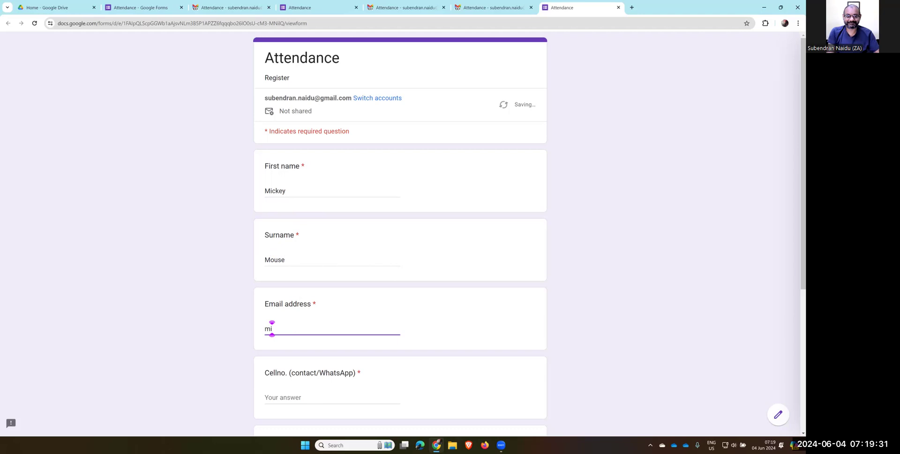
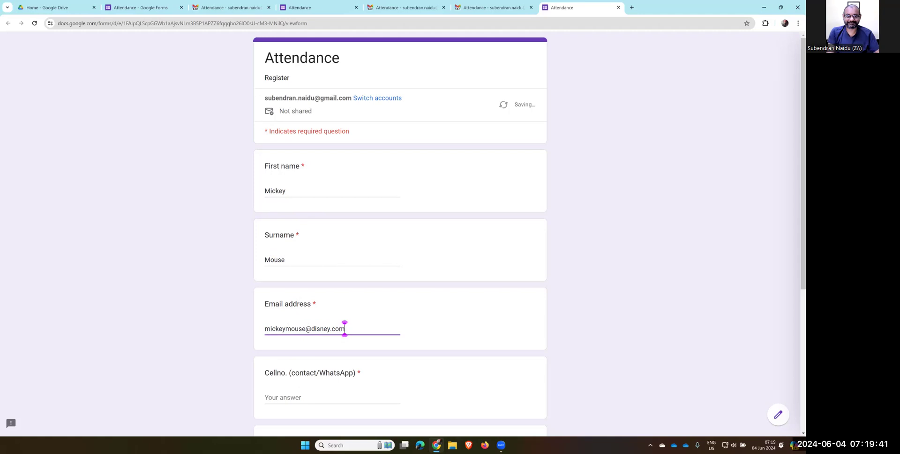
{"action": "key", "text": "Tab"}
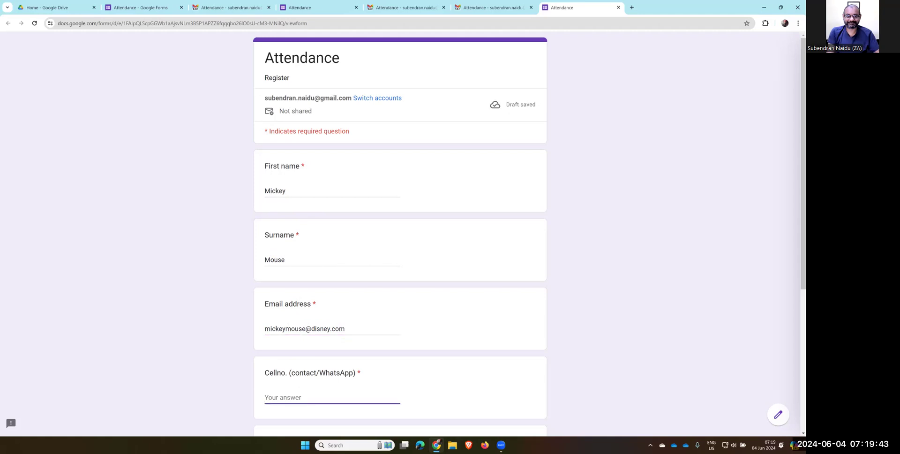
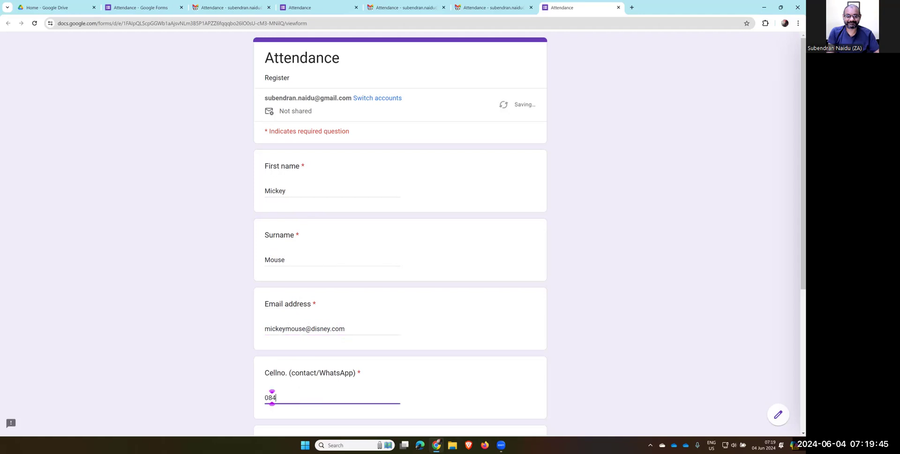
Enter the Session One date as 04 Jun 2024 and the Time as 09:00
{"action": "scroll", "coordinate": [301, 397], "scroll_direction": "down", "scroll_amount": 3}
{"action": "key", "text": "Tab"}
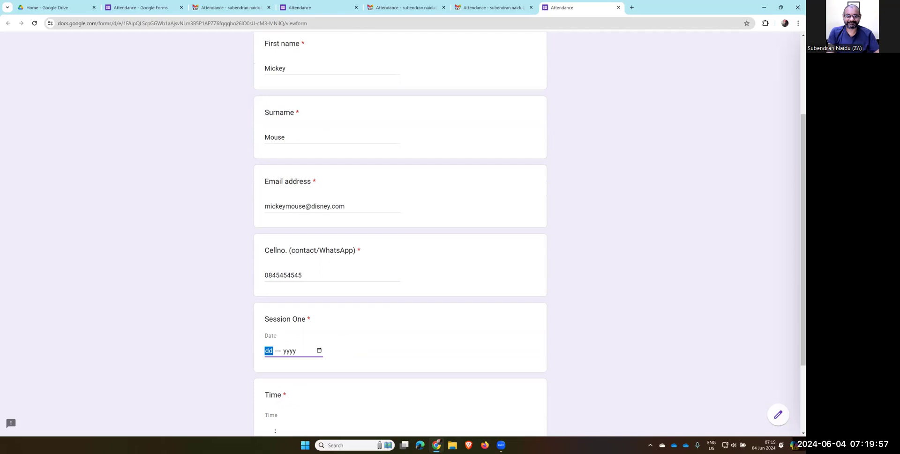
{"action": "type", "text": "04"}
{"action": "type", "text": "06"}
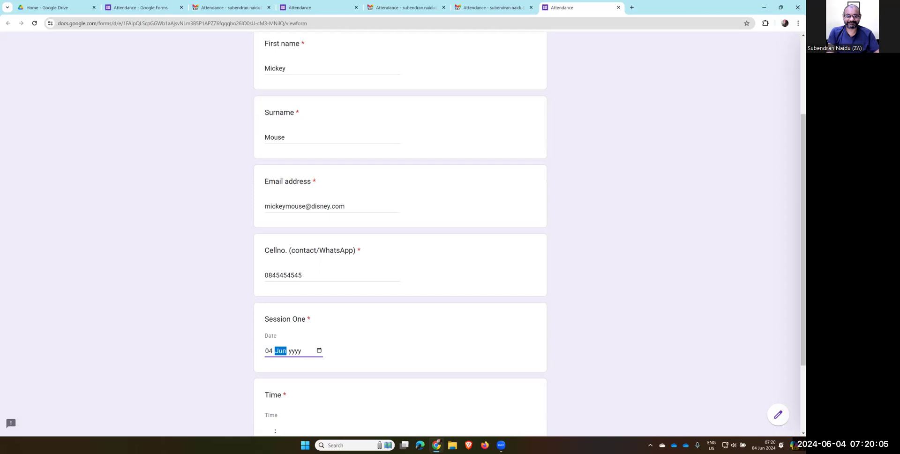
{"action": "key", "text": "Tab"}
{"action": "type", "text": "20"}
{"action": "key", "text": "Tab"}
{"action": "key", "text": "Return"}
{"action": "key", "text": "Return"}
{"action": "key", "text": "Tab"}
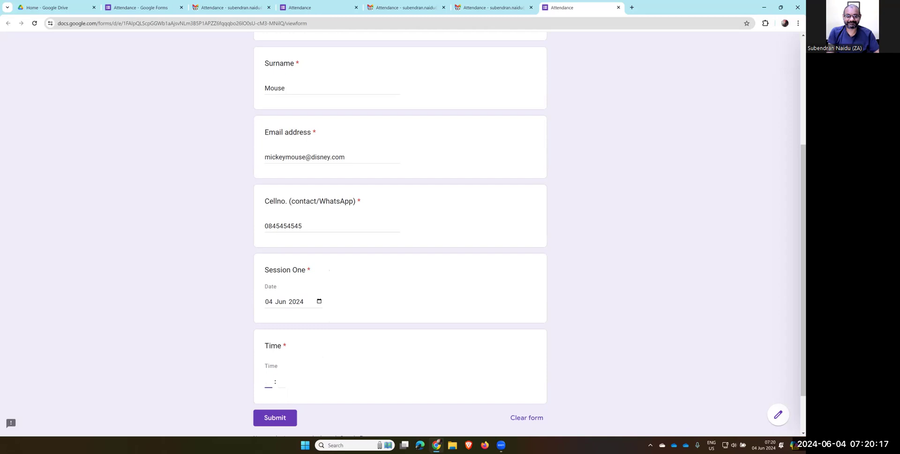
{"action": "type", "text": "9 : "}
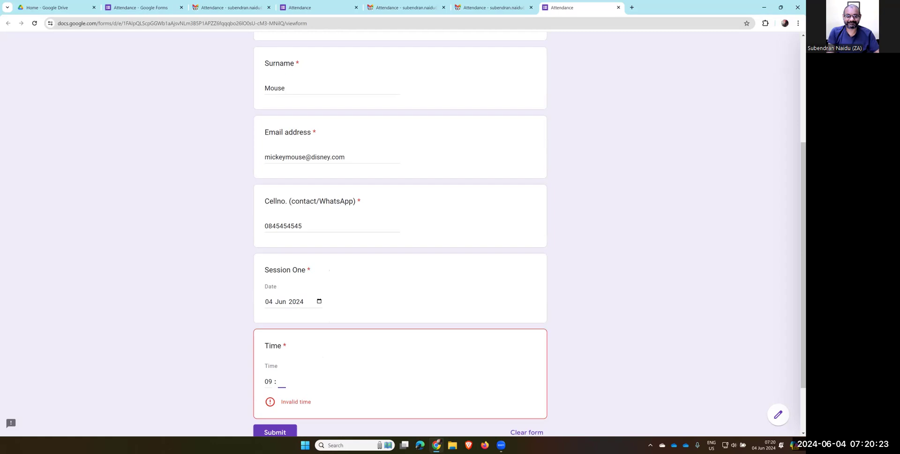
{"action": "type", "text": "00"}
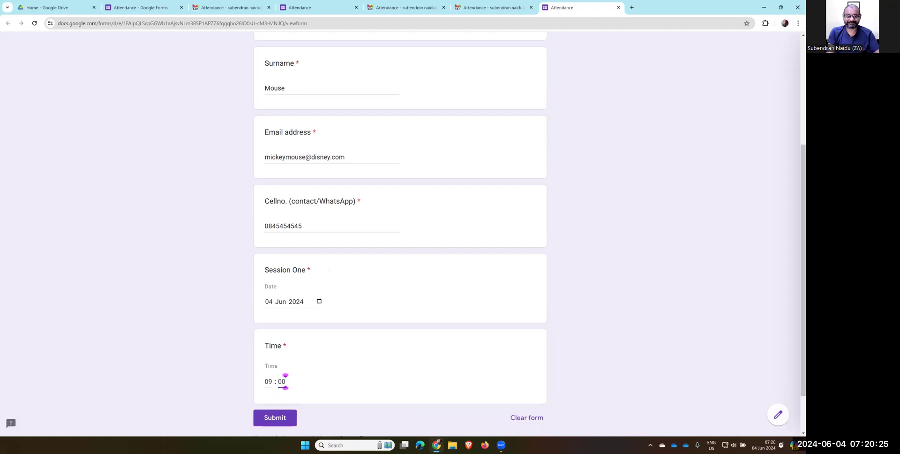
Submit the response and scroll through the Responses summary, now showing 2 responses
{"action": "left_click", "coordinate": [275, 417]}
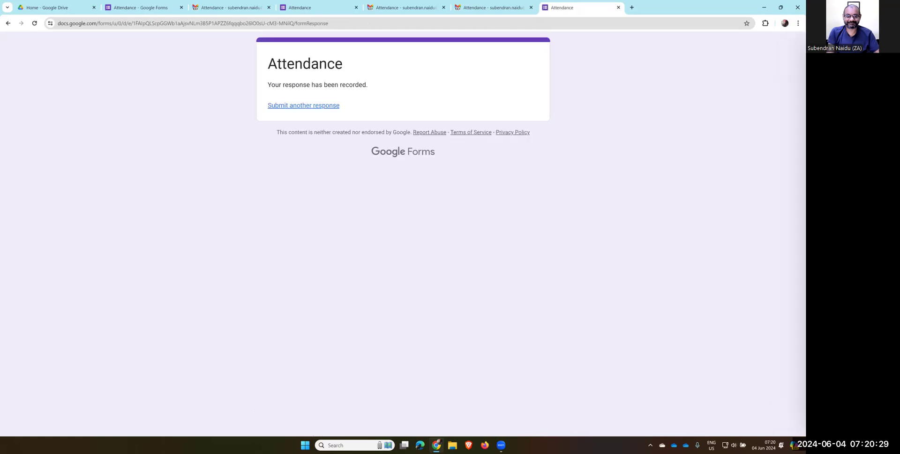
{"action": "left_click", "coordinate": [145, 10]}
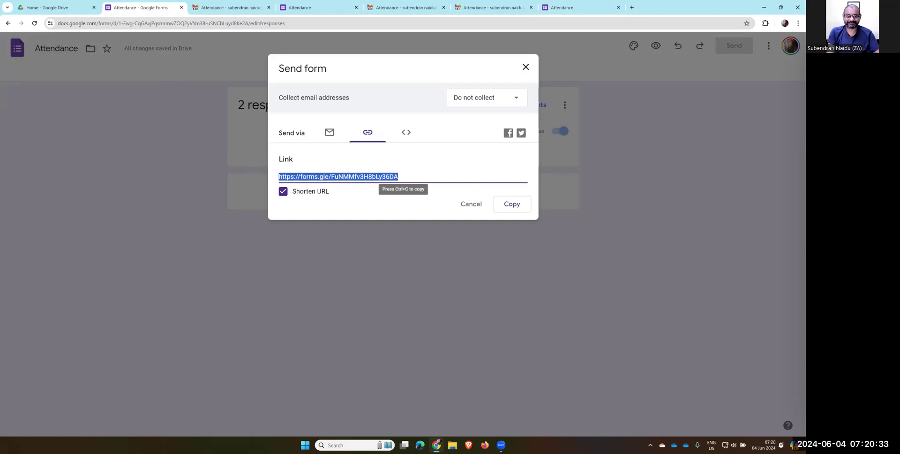
{"action": "left_click", "coordinate": [525, 67]}
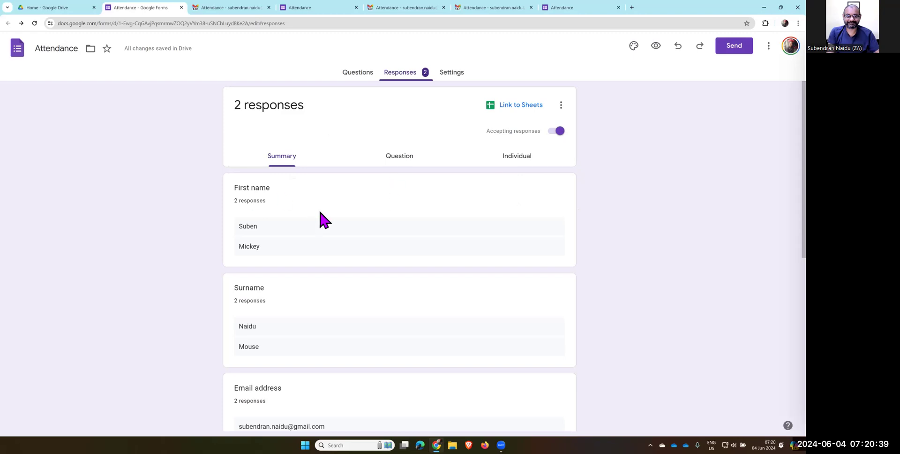
{"action": "scroll", "coordinate": [323, 214], "scroll_direction": "down", "scroll_amount": 4}
{"action": "scroll", "coordinate": [328, 203], "scroll_direction": "down", "scroll_amount": 2}
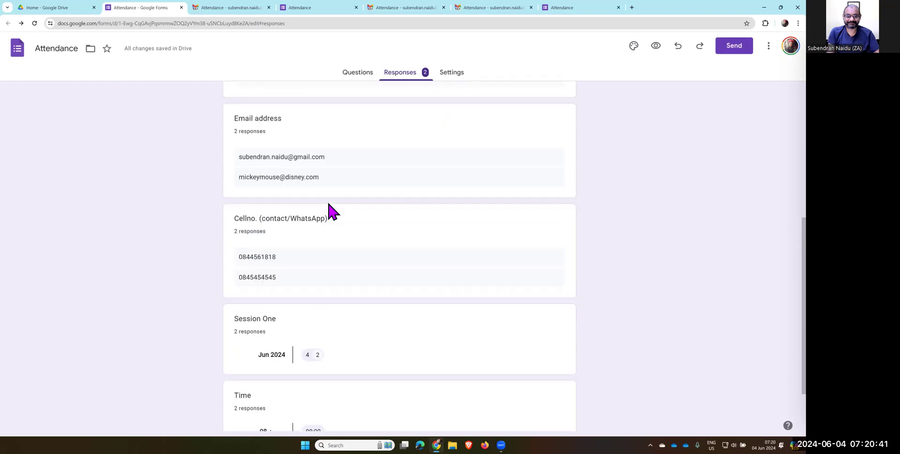
{"action": "scroll", "coordinate": [327, 202], "scroll_direction": "down", "scroll_amount": 1}
{"action": "scroll", "coordinate": [327, 201], "scroll_direction": "up", "scroll_amount": 3}
{"action": "scroll", "coordinate": [331, 208], "scroll_direction": "up", "scroll_amount": 3}
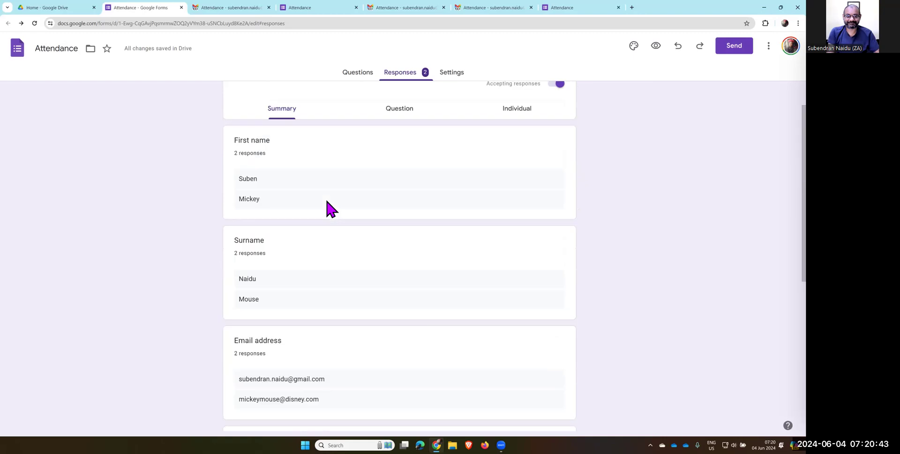
{"action": "scroll", "coordinate": [332, 208], "scroll_direction": "up", "scroll_amount": 1}
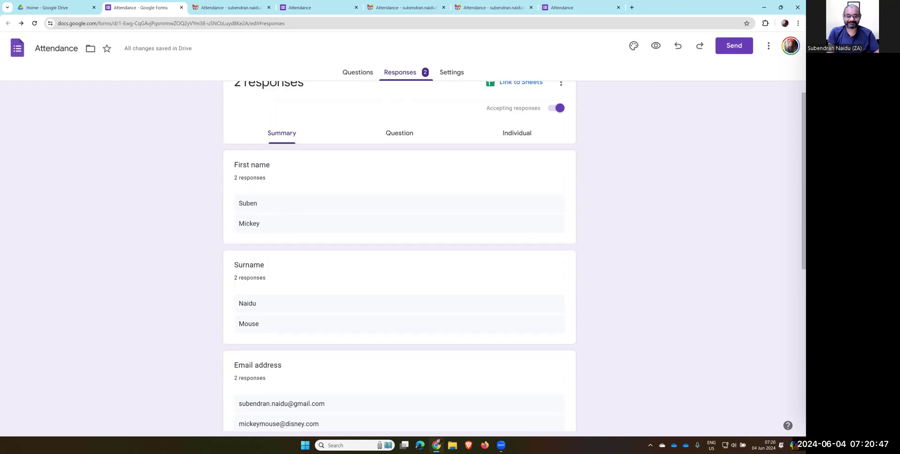
{"action": "scroll", "coordinate": [399, 256], "scroll_direction": "down", "scroll_amount": 5}
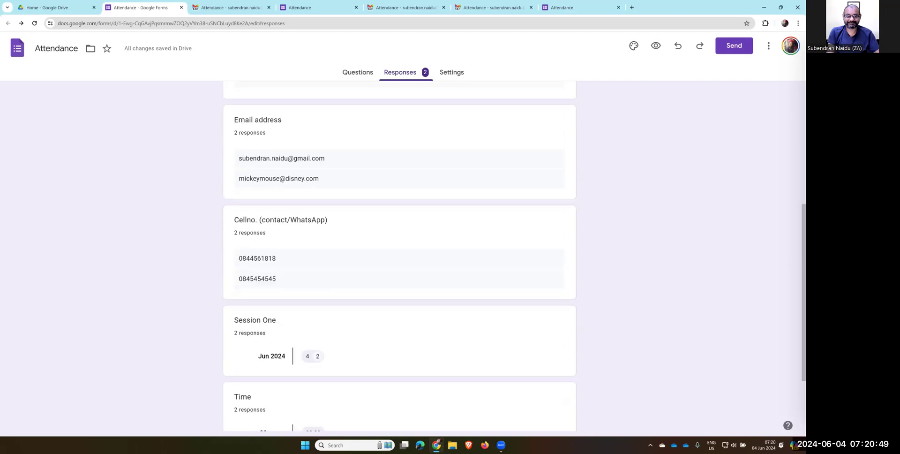
{"action": "scroll", "coordinate": [399, 255], "scroll_direction": "up", "scroll_amount": 5}
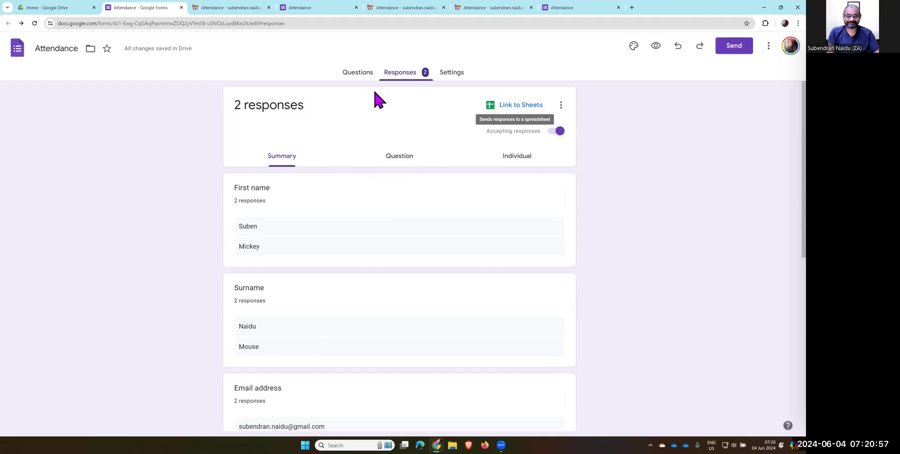
Glance at the form's Questions and Settings tabs, returning each time to the Responses summary
{"action": "left_click", "coordinate": [365, 76]}
{"action": "left_click", "coordinate": [398, 73]}
{"action": "left_click", "coordinate": [451, 73]}
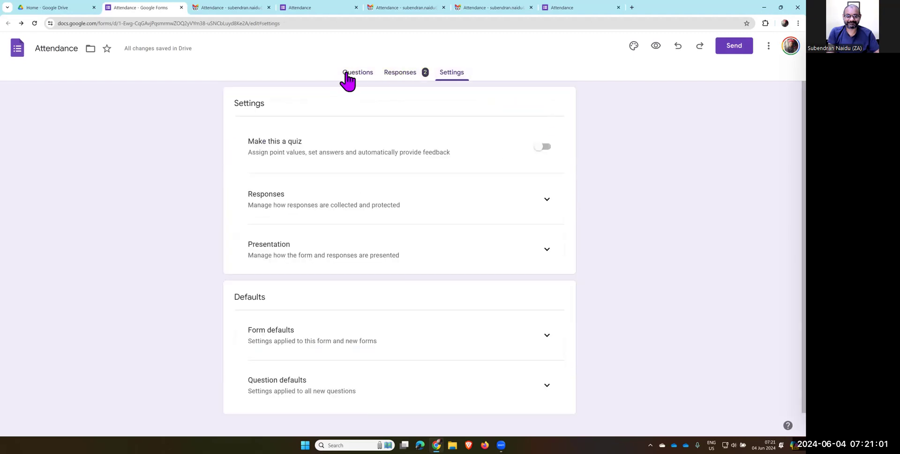
{"action": "left_click", "coordinate": [398, 82]}
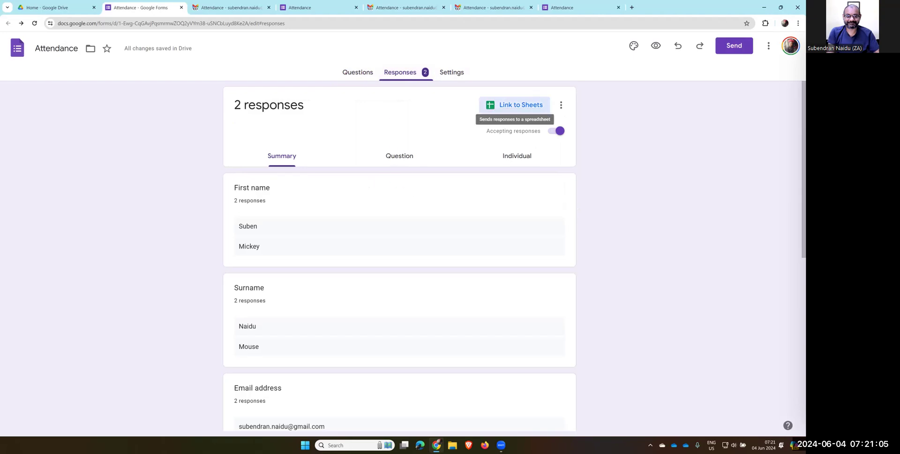
{"action": "left_click", "coordinate": [515, 105]}
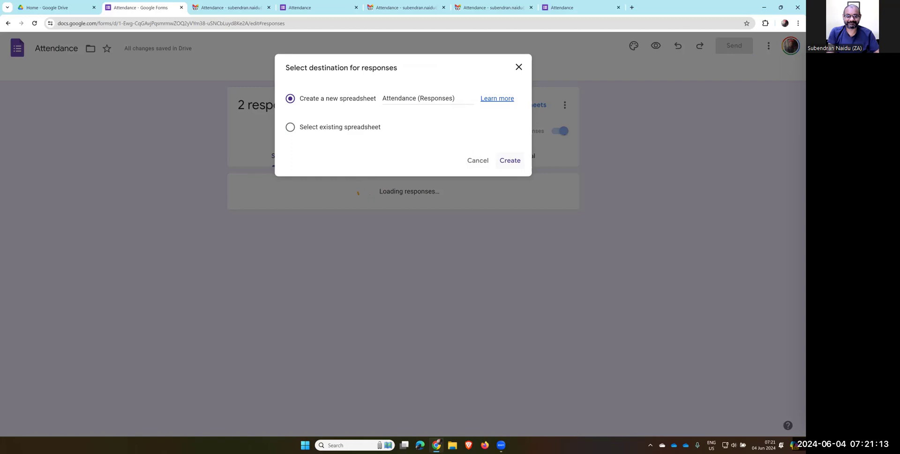
Create the new Attendance (Responses) spreadsheet to collect the form's responses
{"action": "left_click", "coordinate": [510, 160]}
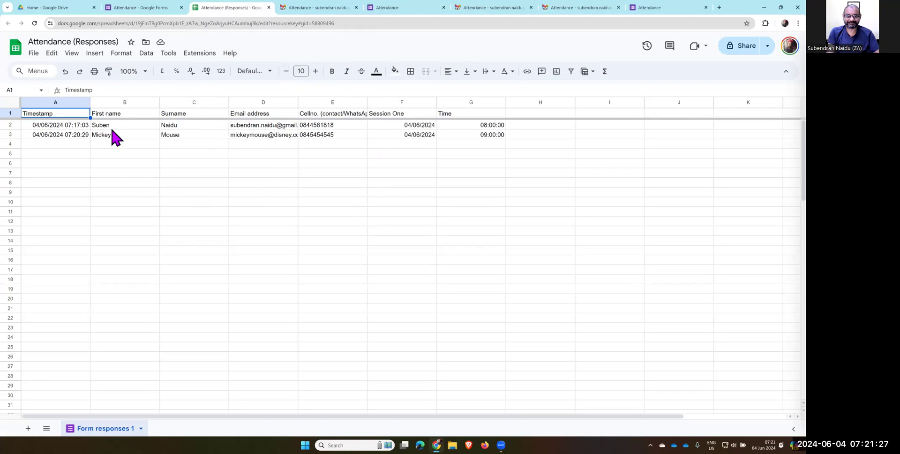
Show the File > Download format options for the Attendance (Responses) spreadsheet
{"action": "left_click", "coordinate": [39, 56]}
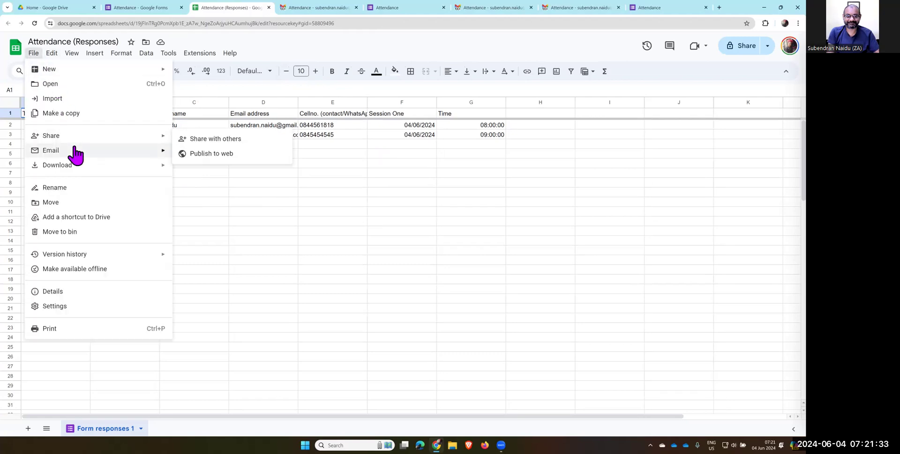
{"action": "mouse_move", "coordinate": [75, 151]}
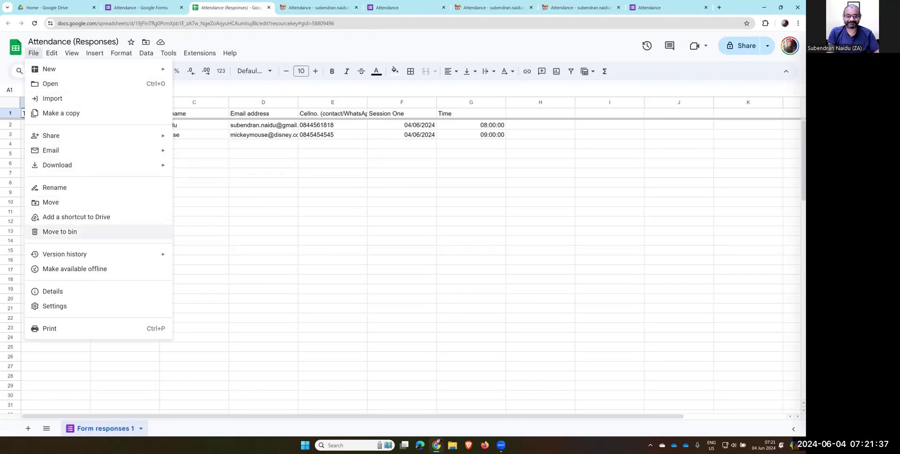
{"action": "mouse_move", "coordinate": [94, 253]}
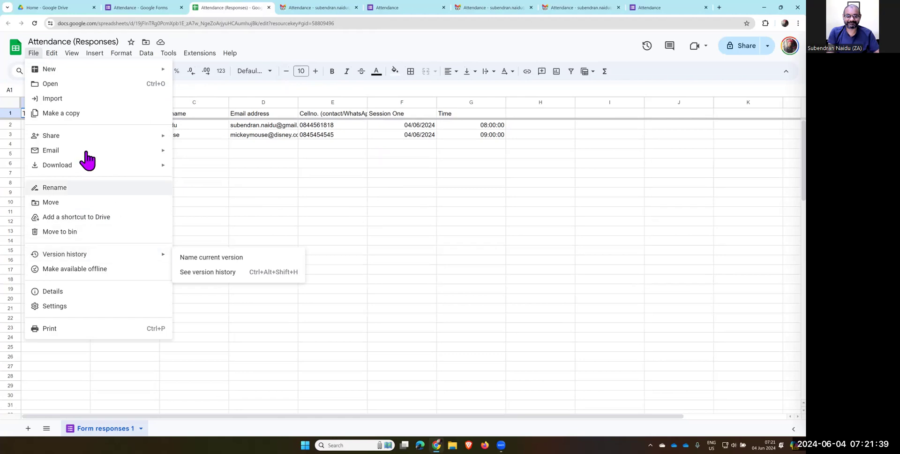
{"action": "mouse_move", "coordinate": [91, 138]}
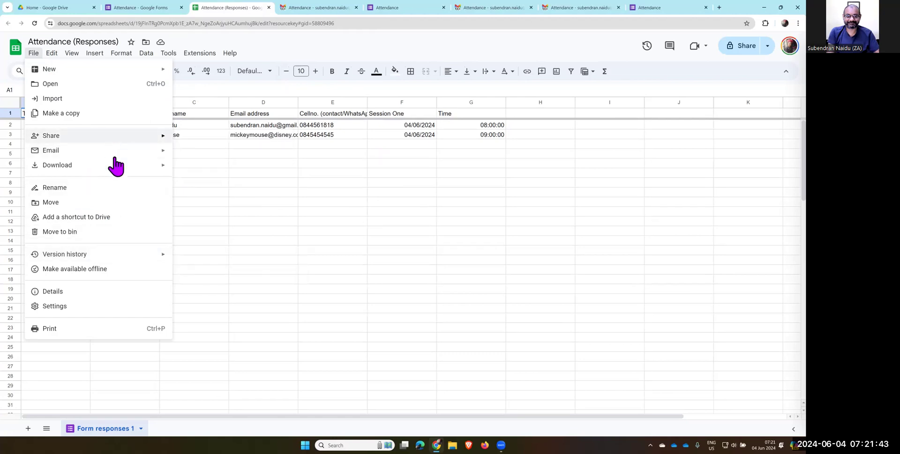
{"action": "mouse_move", "coordinate": [125, 169]}
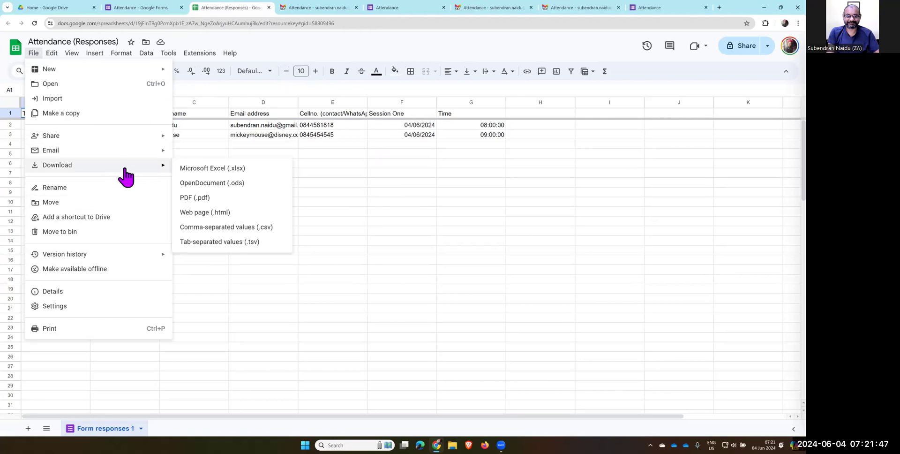
Save the sheet as 'Attendance (Responses).xlsx' in Downloads, open it in Excel, then close it
{"action": "left_click", "coordinate": [185, 155]}
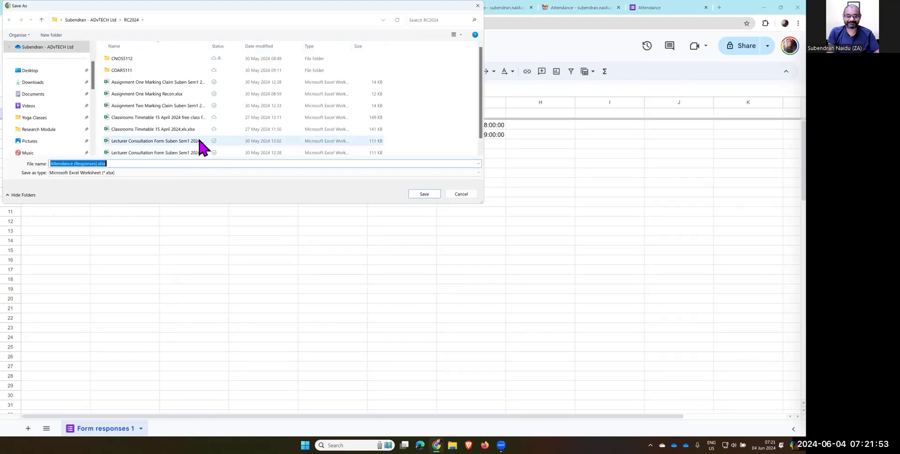
{"action": "left_click", "coordinate": [33, 83]}
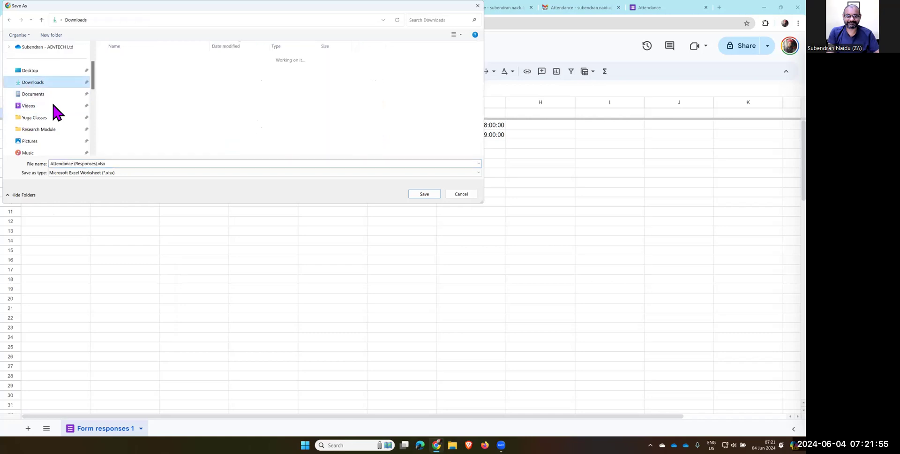
{"action": "left_click", "coordinate": [424, 194]}
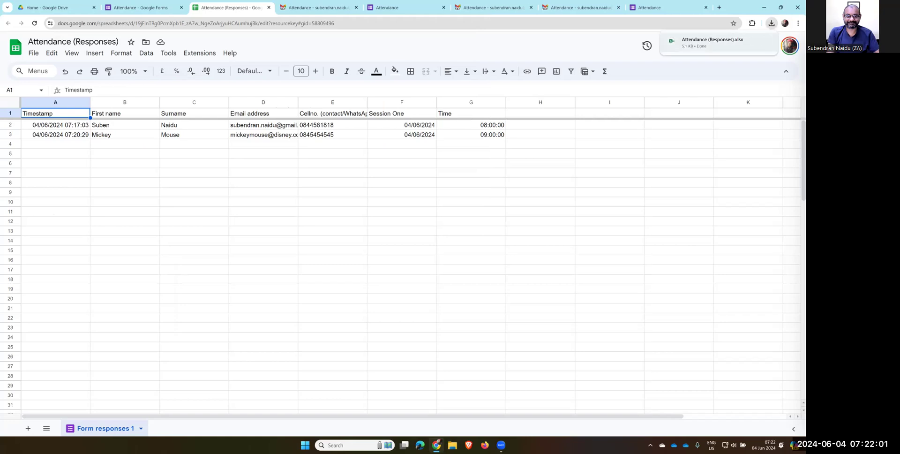
{"action": "left_click", "coordinate": [712, 41]}
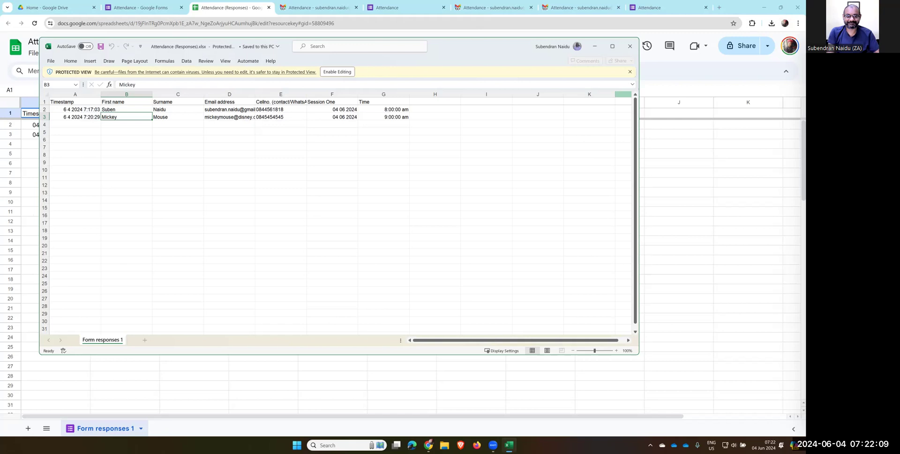
{"action": "left_click", "coordinate": [629, 46]}
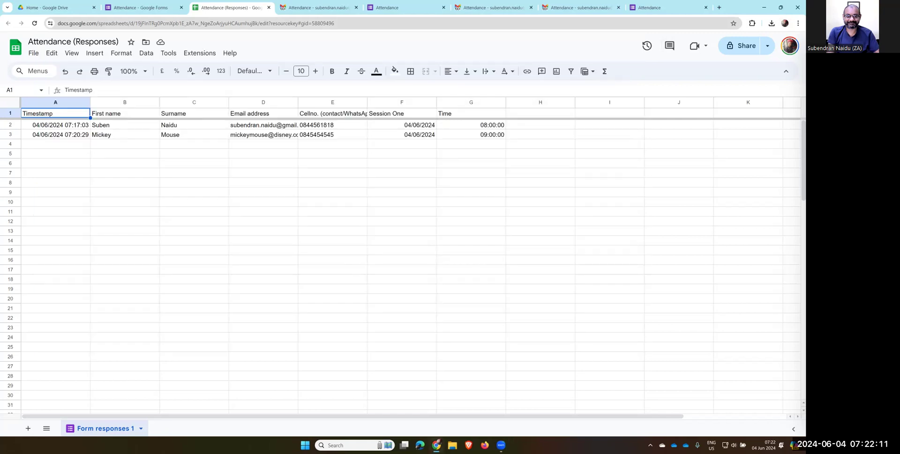
Close the Attendance sheet, Gmail and Forms tabs, keeping only Google Drive, and start a blank tab
{"action": "left_click", "coordinate": [705, 7]}
{"action": "left_click", "coordinate": [618, 7]}
{"action": "left_click", "coordinate": [530, 7]}
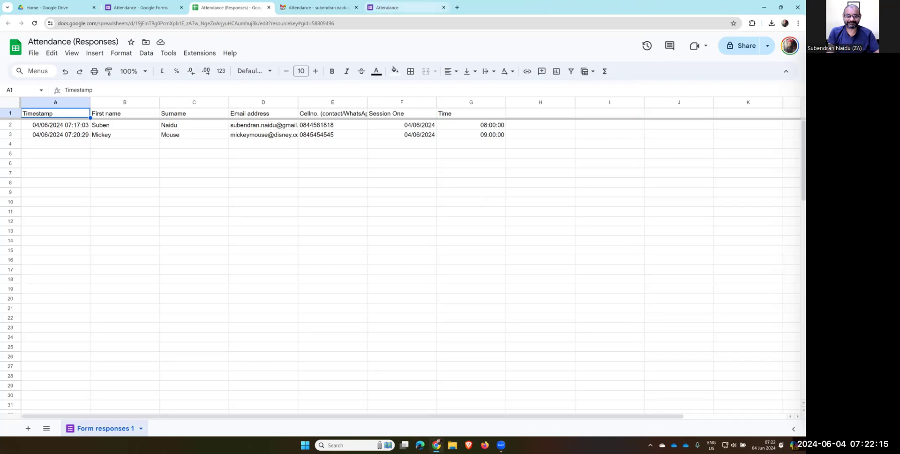
{"action": "left_click", "coordinate": [443, 7]}
{"action": "left_click", "coordinate": [330, 9]}
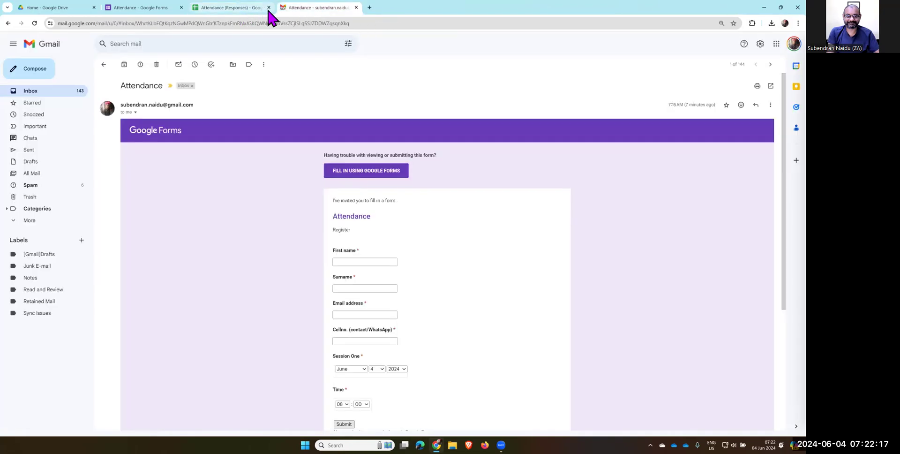
{"action": "left_click", "coordinate": [268, 7]}
{"action": "left_click", "coordinate": [268, 7]}
{"action": "left_click", "coordinate": [181, 7]}
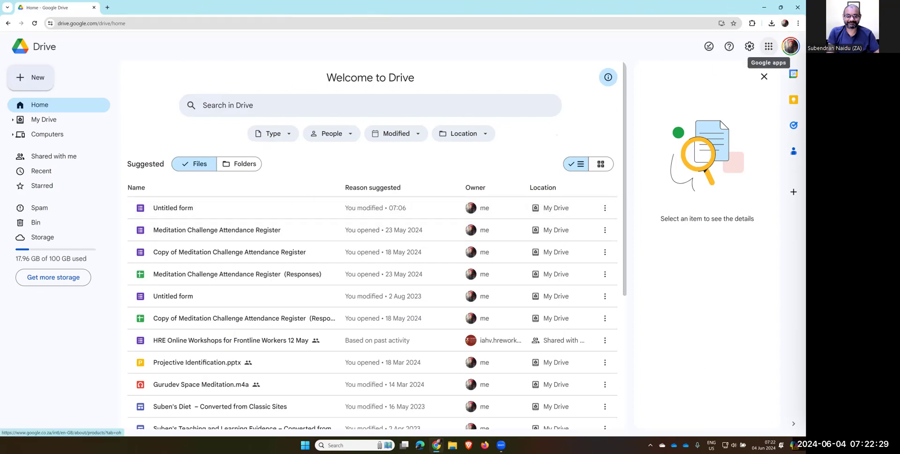
{"action": "left_click", "coordinate": [109, 8]}
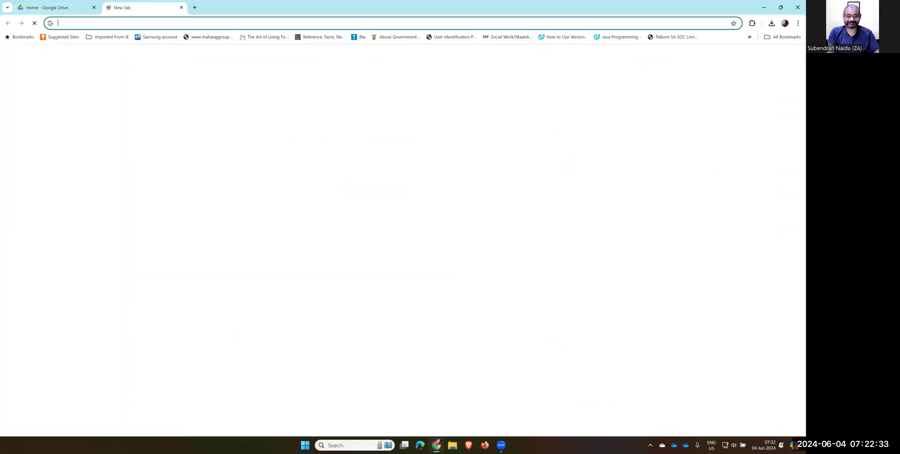
Launch Google Drive from Gmail's apps grid and open the Attendance form from its file list
{"action": "left_click", "coordinate": [454, 227]}
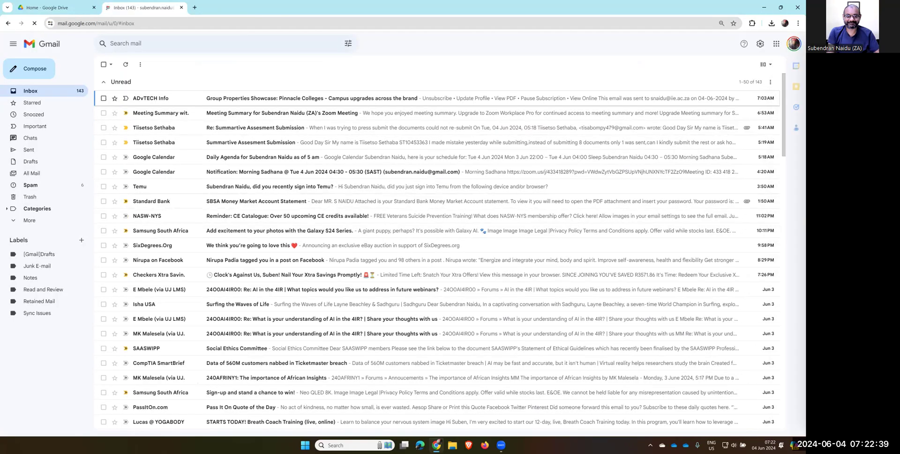
{"action": "left_click", "coordinate": [776, 44]}
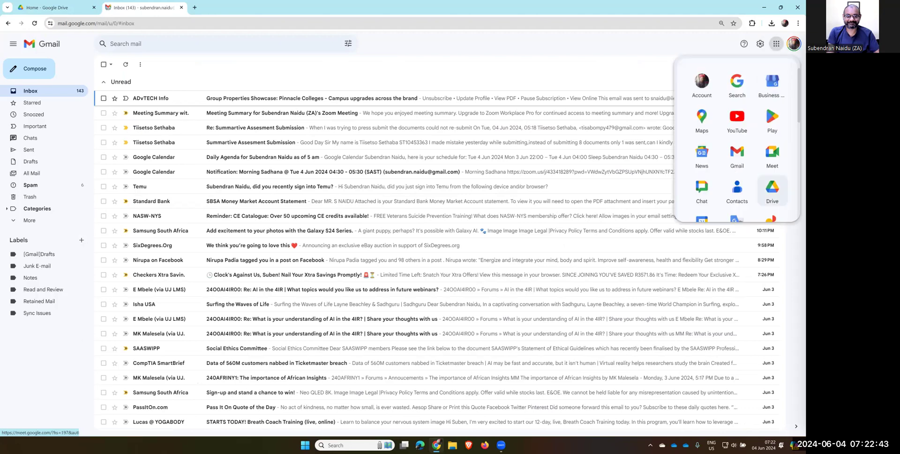
{"action": "left_click", "coordinate": [771, 190]}
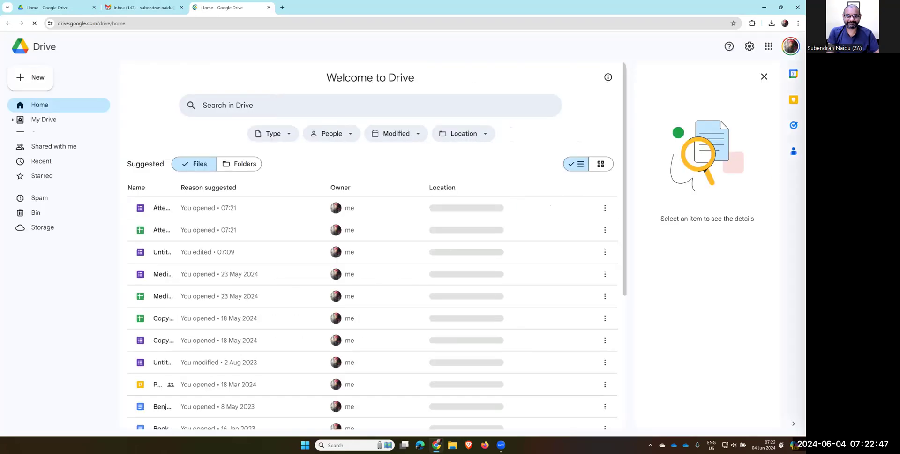
{"action": "left_click", "coordinate": [44, 83]}
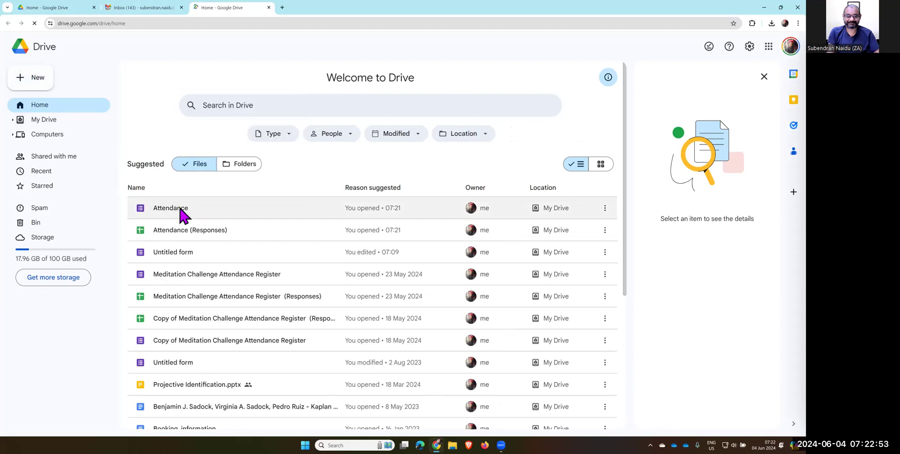
{"action": "left_click", "coordinate": [181, 211]}
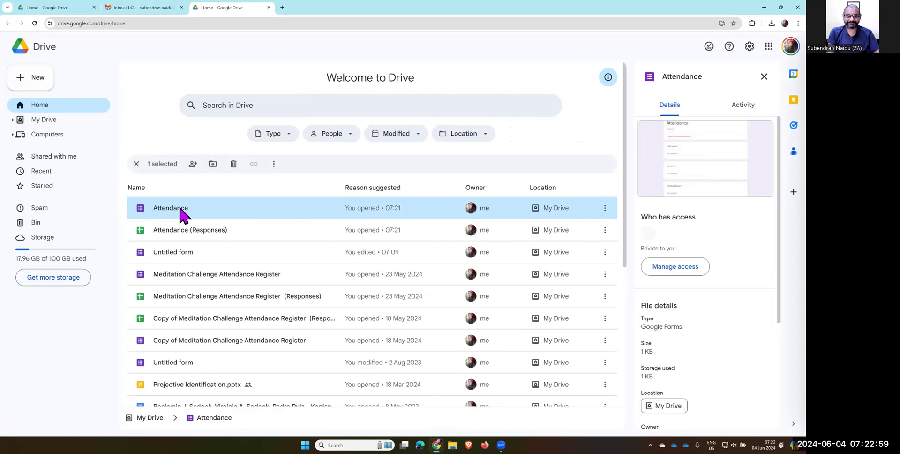
{"action": "double_click", "coordinate": [180, 209]}
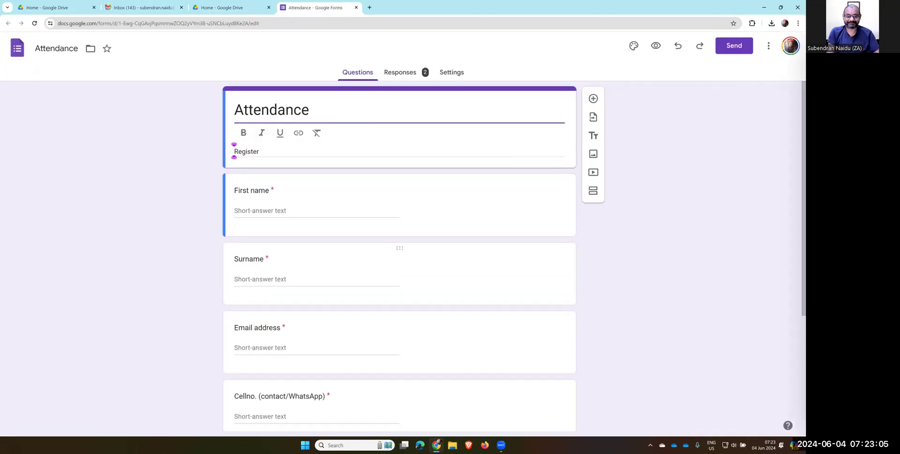
Browse the form's Responses, Settings and Questions views, ending on the 2-response summary
{"action": "left_click", "coordinate": [400, 72]}
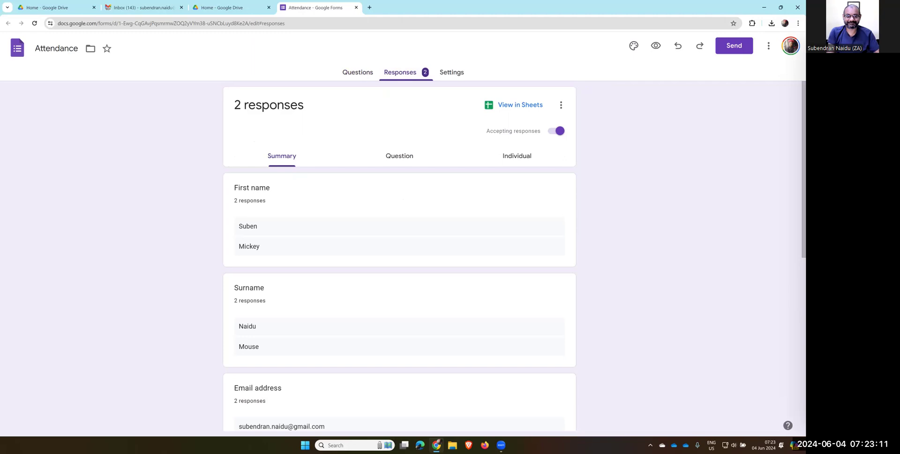
{"action": "left_click", "coordinate": [451, 72]}
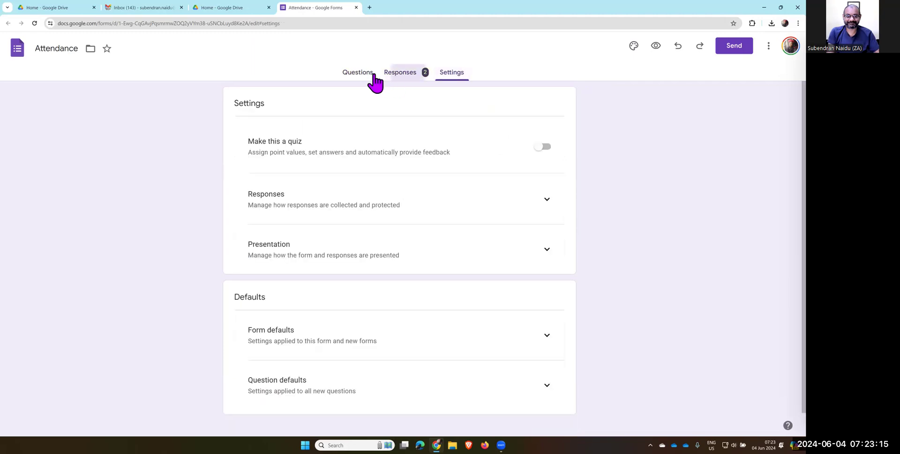
{"action": "left_click", "coordinate": [380, 75]}
{"action": "left_click", "coordinate": [365, 73]}
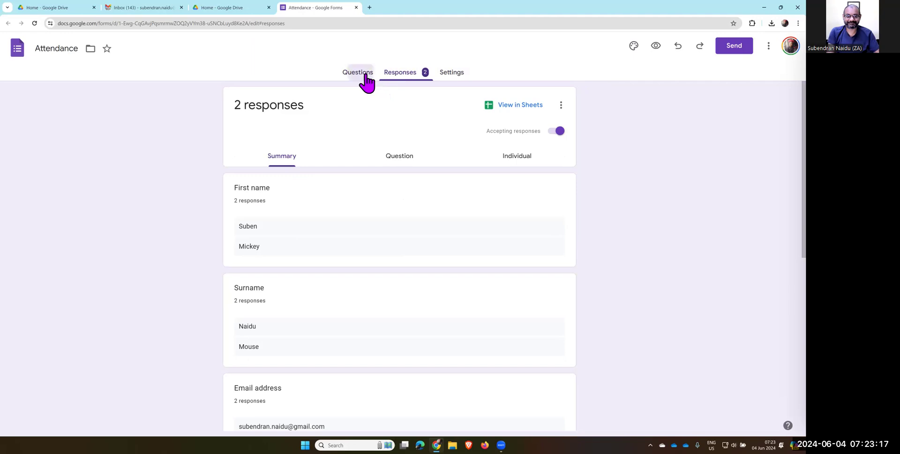
{"action": "left_click", "coordinate": [396, 79]}
Open the responses in the Attendance (Responses) sheet, check File's download options, then return to Drive
{"action": "left_click", "coordinate": [514, 105]}
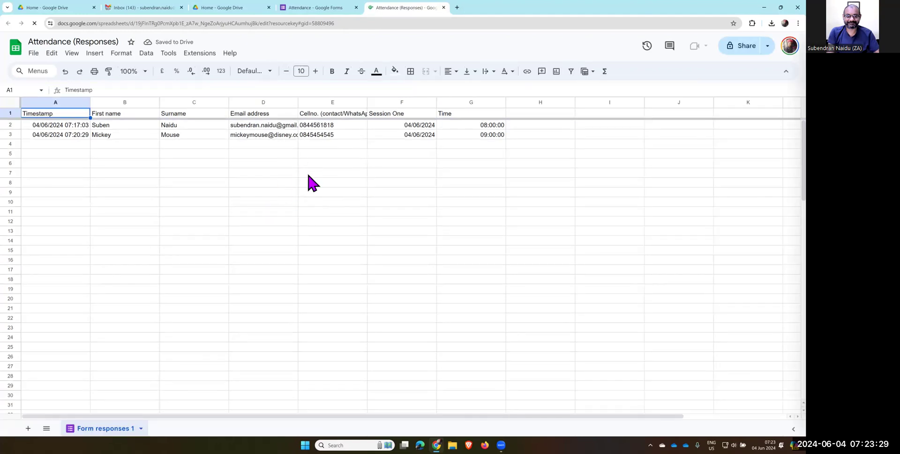
{"action": "left_click", "coordinate": [35, 54]}
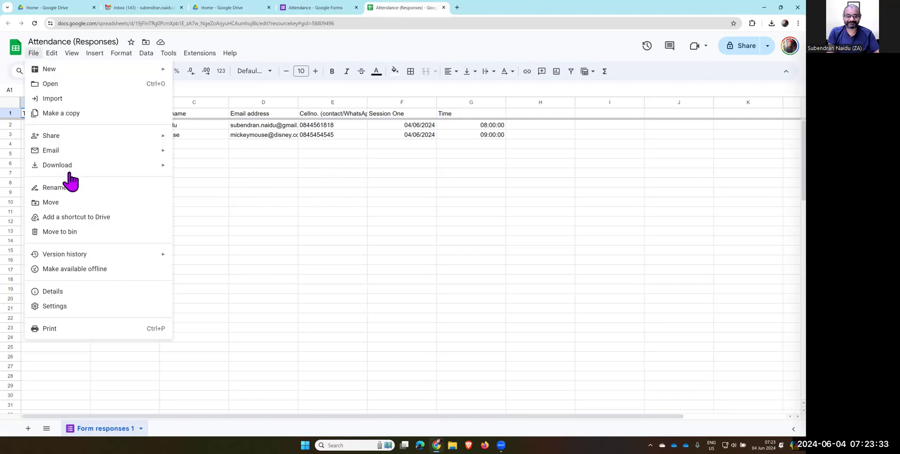
{"action": "mouse_move", "coordinate": [80, 172]}
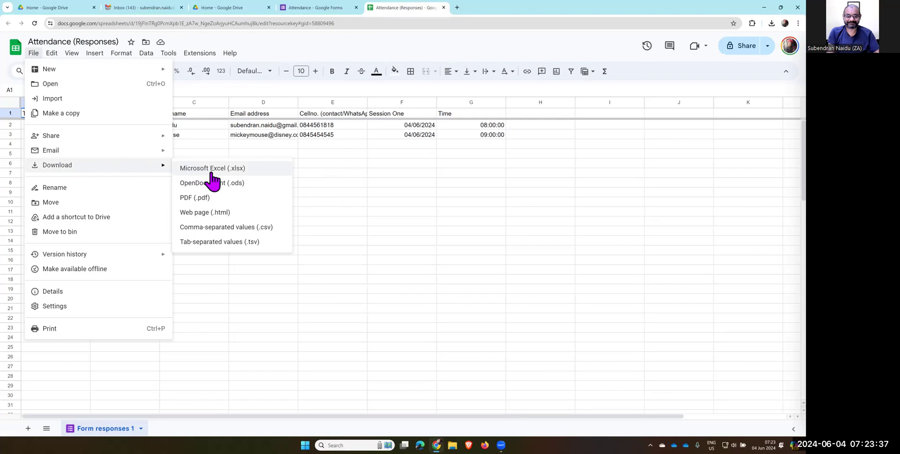
{"action": "left_click", "coordinate": [331, 10]}
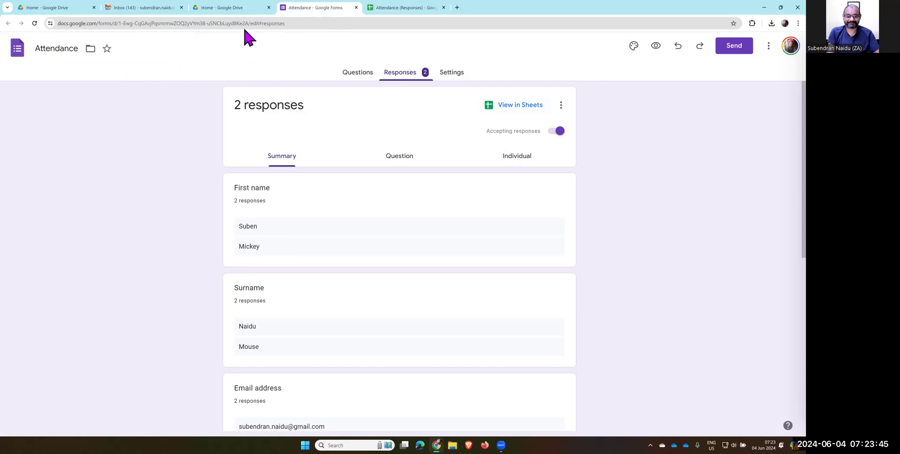
{"action": "left_click", "coordinate": [247, 10]}
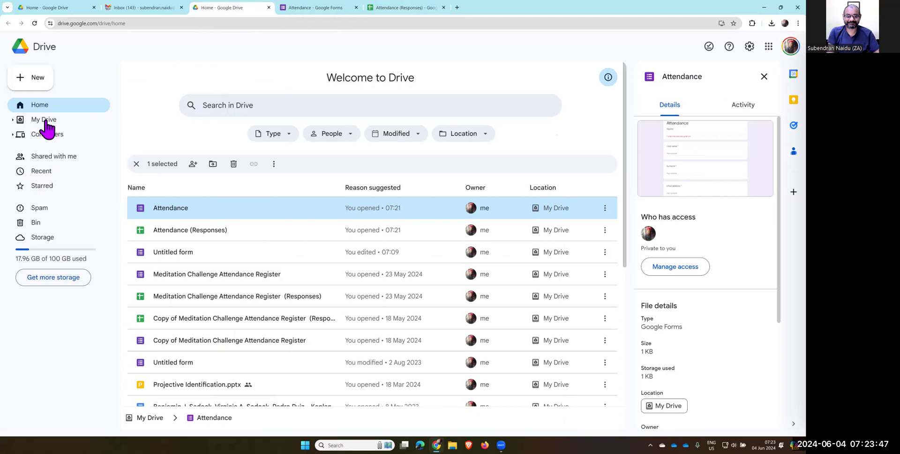
Show Drive's New menu of file types, then return to the Attendance form's responses
{"action": "left_click", "coordinate": [44, 79]}
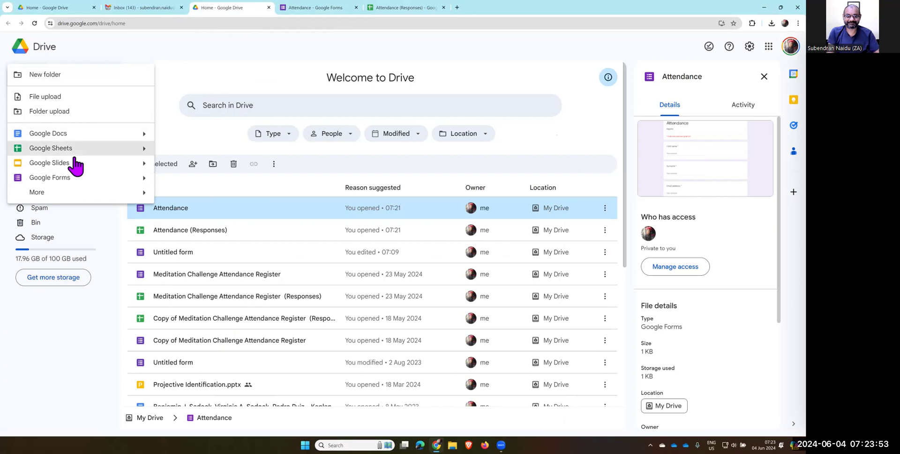
{"action": "left_click", "coordinate": [333, 10]}
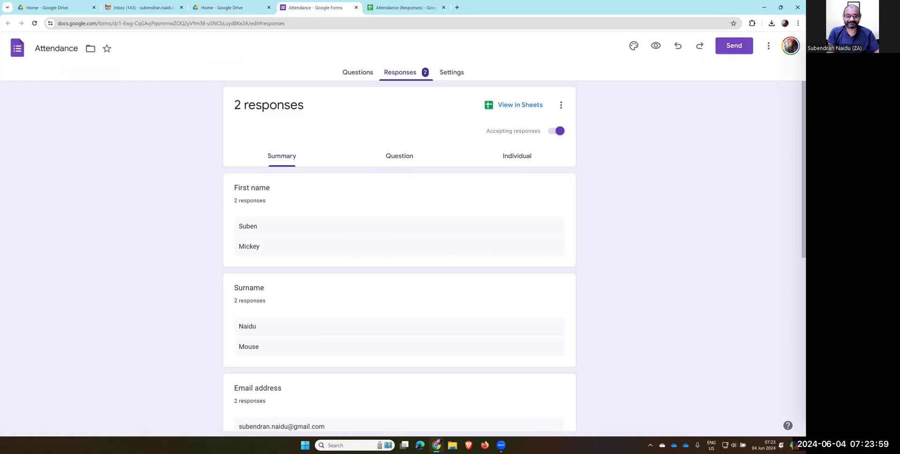
Open the Send form dialog, preview the shortened link, and return to the email option
{"action": "left_click", "coordinate": [734, 45]}
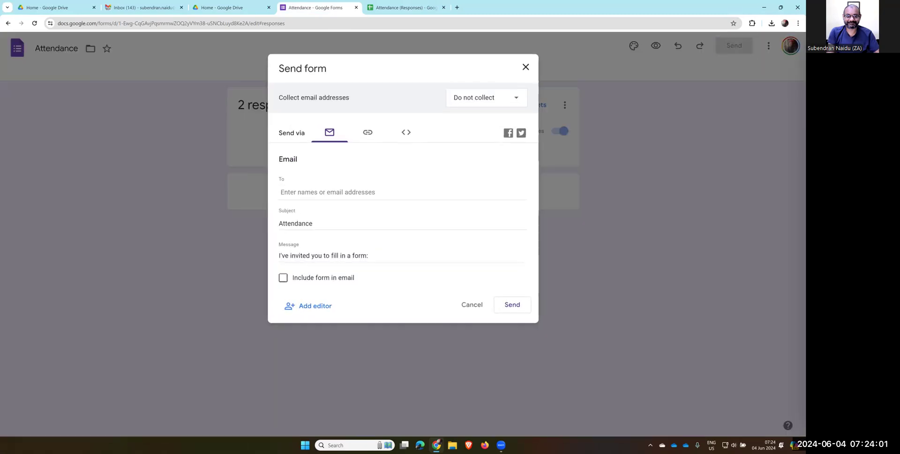
{"action": "left_click", "coordinate": [319, 198]}
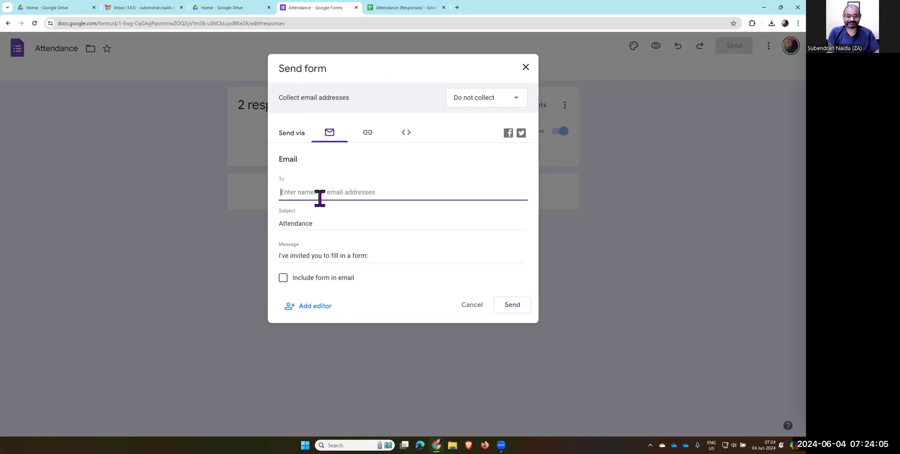
{"action": "left_click", "coordinate": [371, 140]}
{"action": "left_click", "coordinate": [285, 193]}
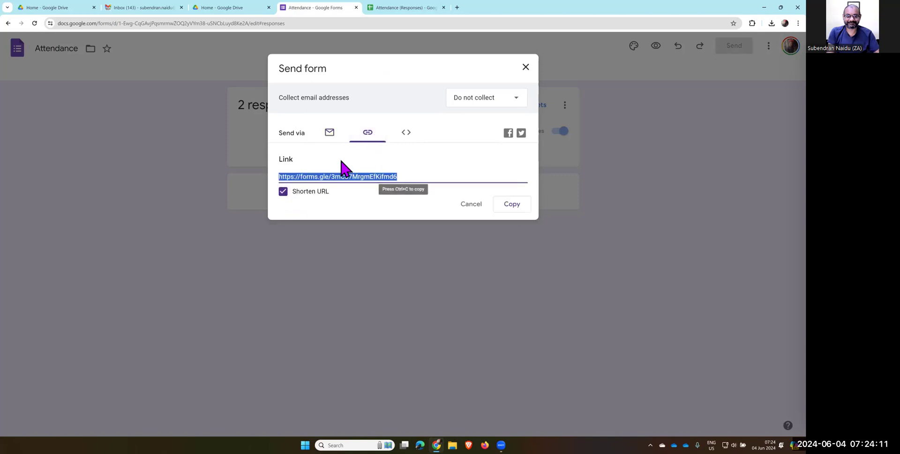
{"action": "left_click", "coordinate": [334, 137]}
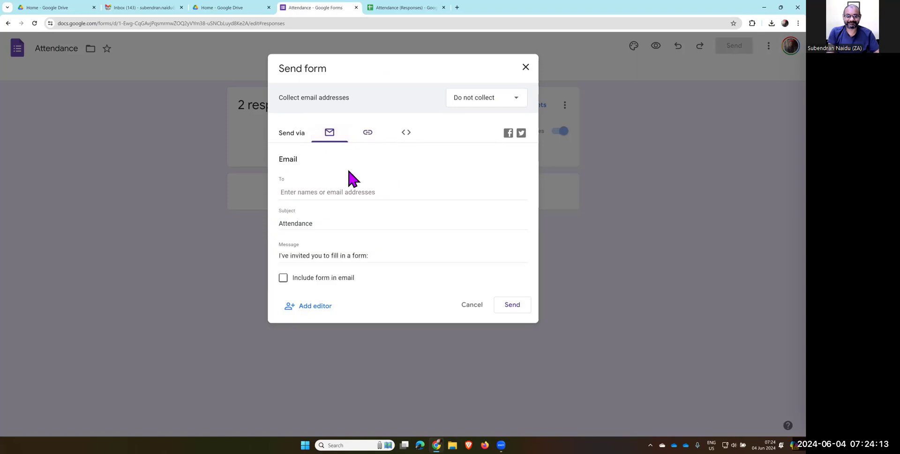